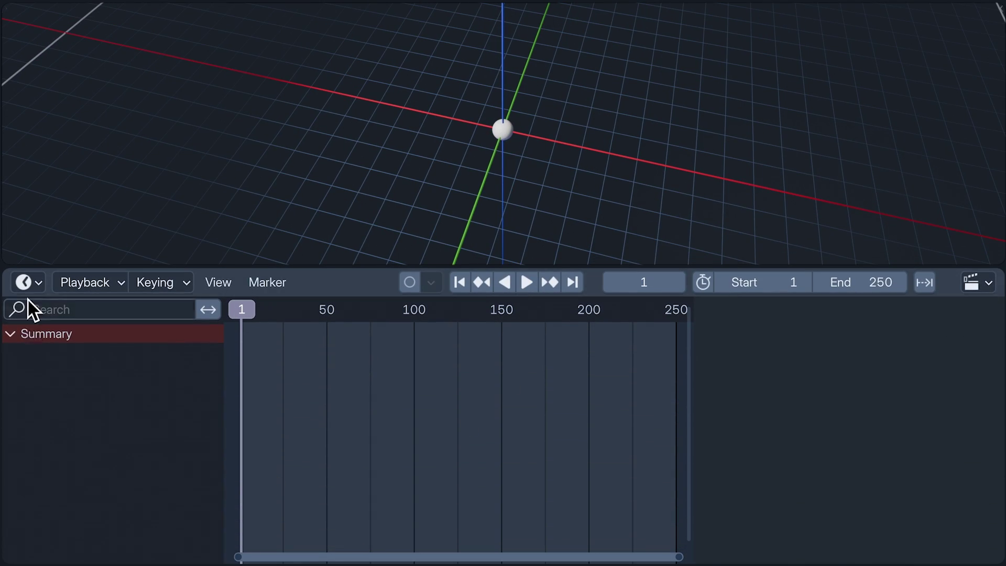
Change the Timeline area to a Spreadsheet and split off a Geometry Node Editor with a new Geometry Nodes tree.
left_click(29, 292)
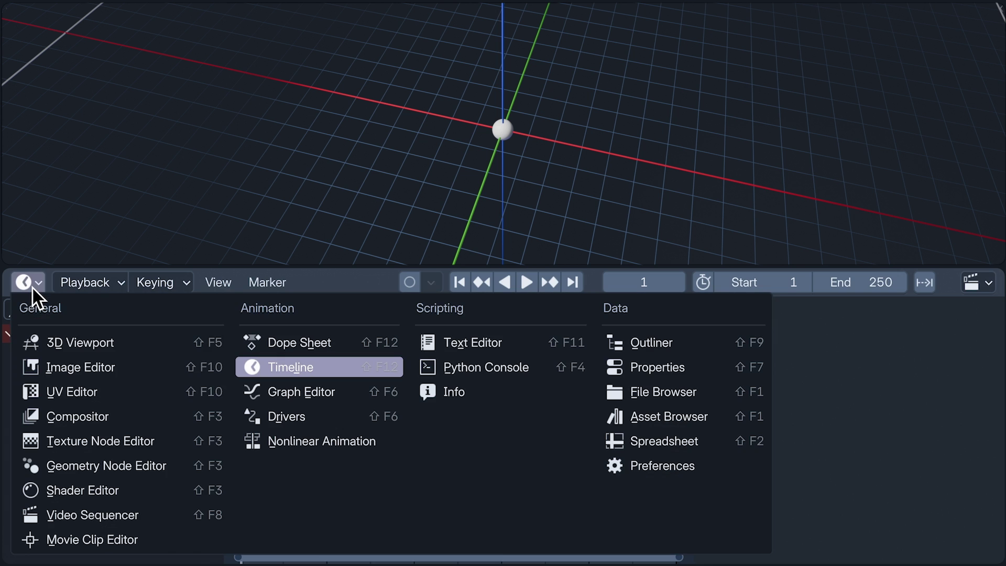
left_click(663, 447)
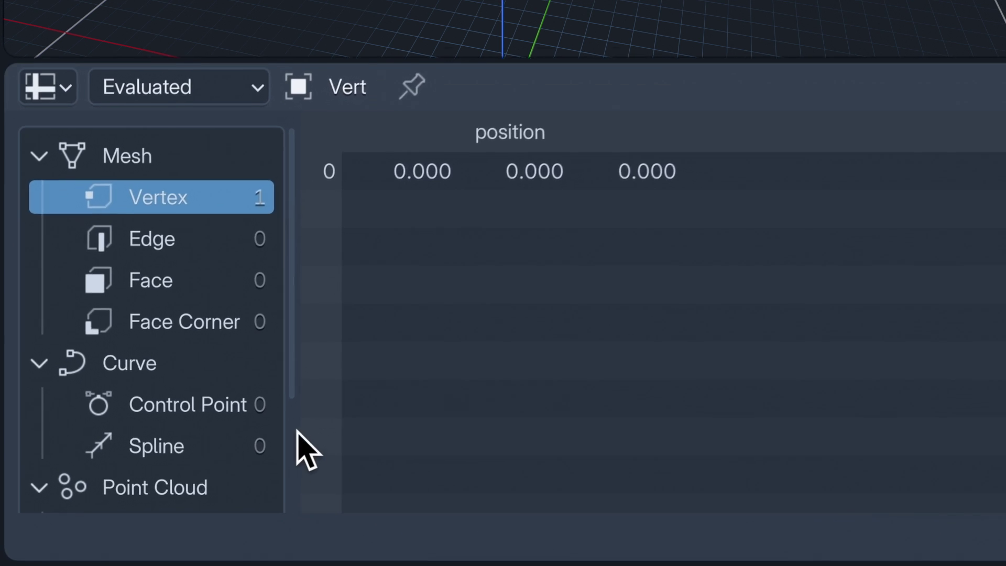
left_click_drag(294, 384, 346, 375)
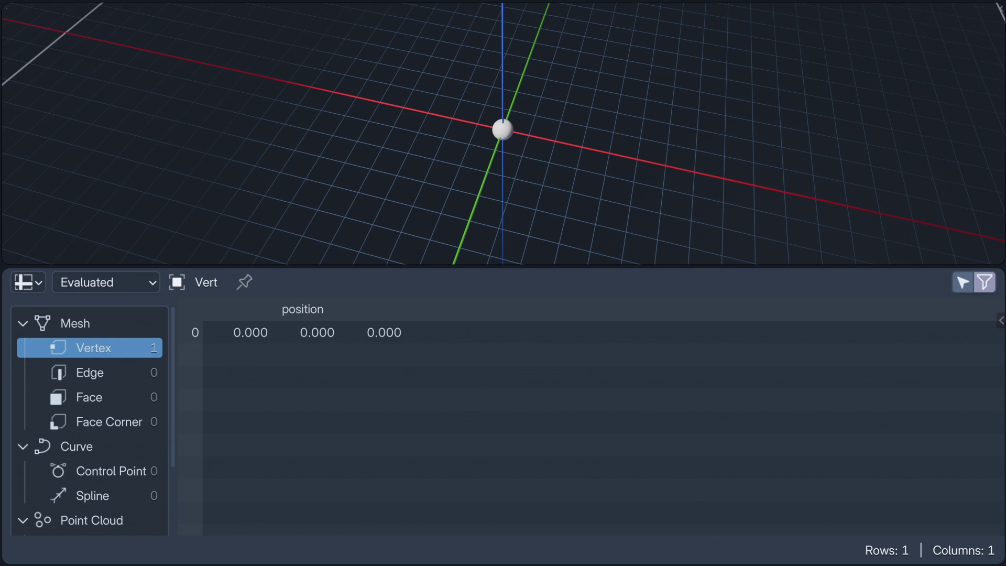
left_click_drag(1003, 399, 422, 422)
left_click(854, 283)
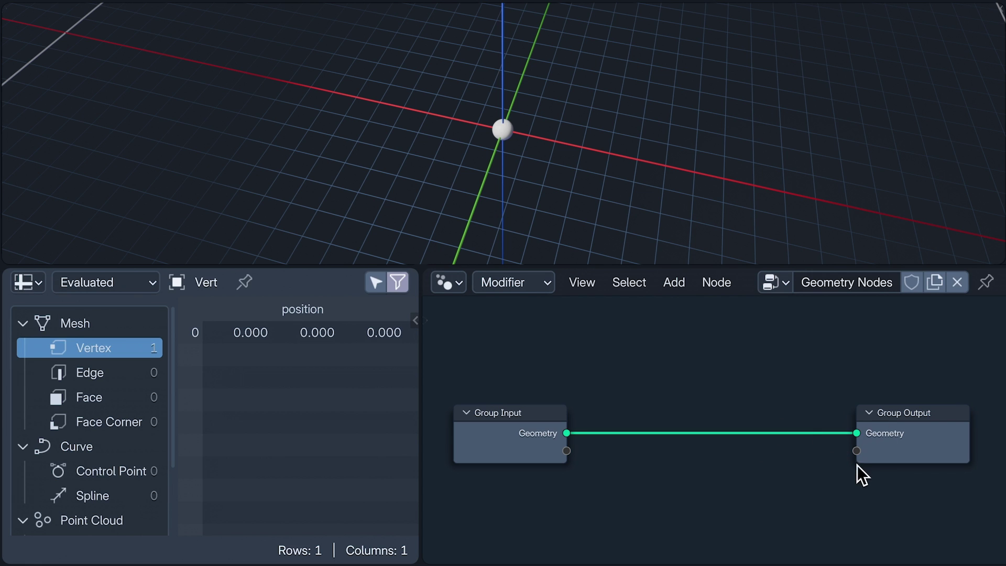
Insert a Set Position node between Group Input and Group Output.
left_click(669, 284)
mouse_move(712, 388)
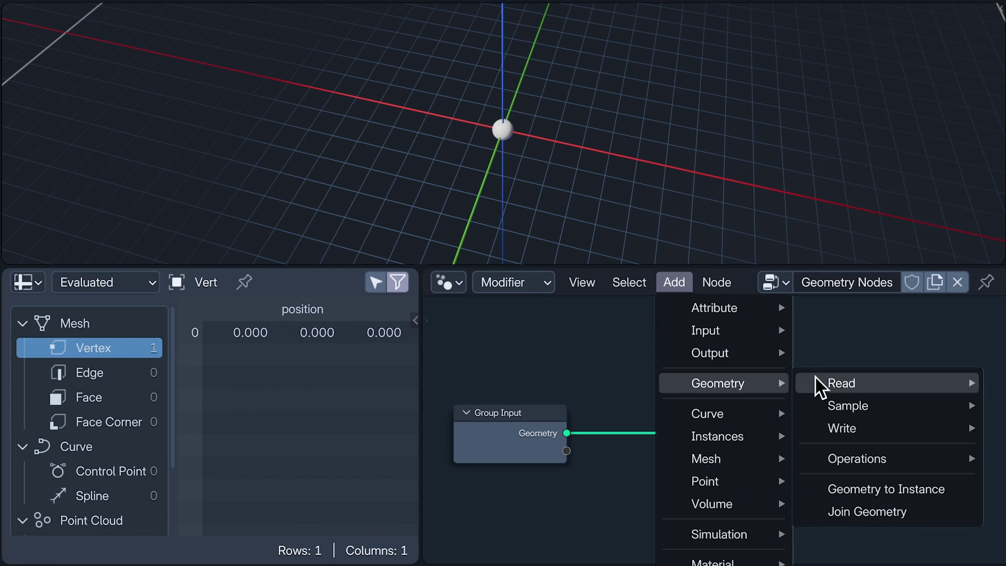
mouse_move(839, 427)
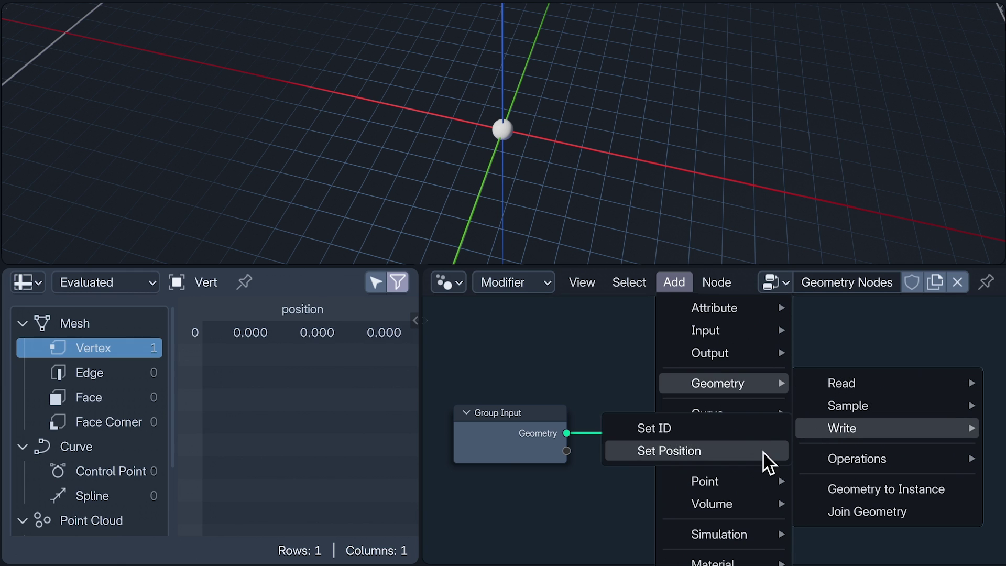
left_click(739, 466)
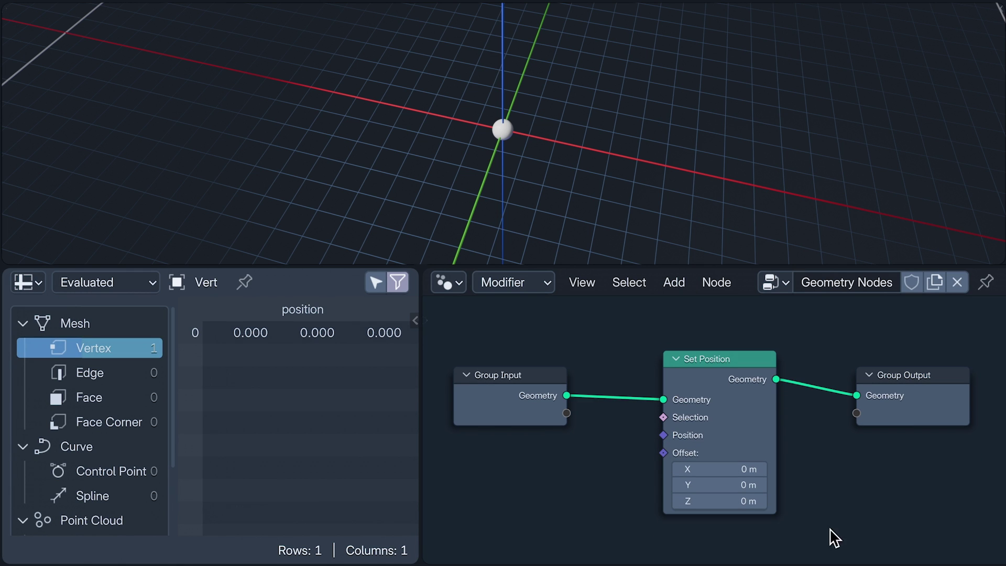
Raise the Set Position X offset to 5 m.
scroll(760, 468, "up", 12, "ctrl")
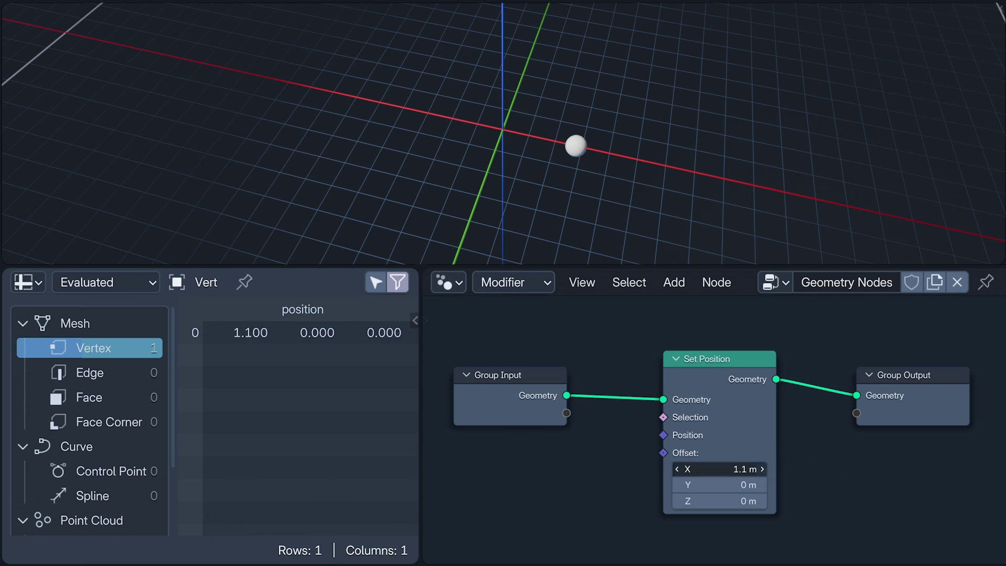
scroll(760, 465, "up", 20, "ctrl")
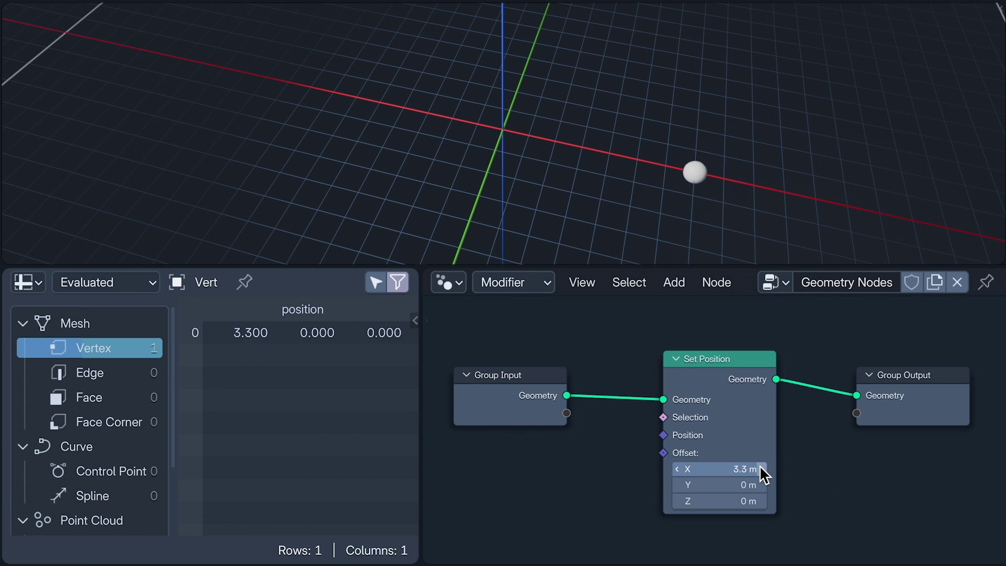
scroll(759, 465, "up", 17, "ctrl")
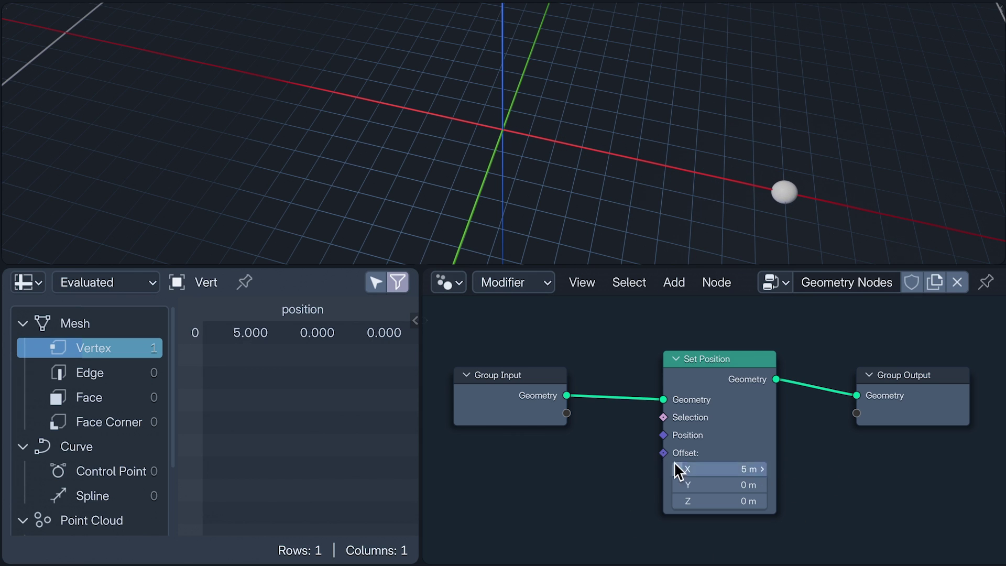
Lower the Set Position X offset past zero to about −4.6 m, and reset it to 0.
scroll(678, 468, "down", 20, "ctrl")
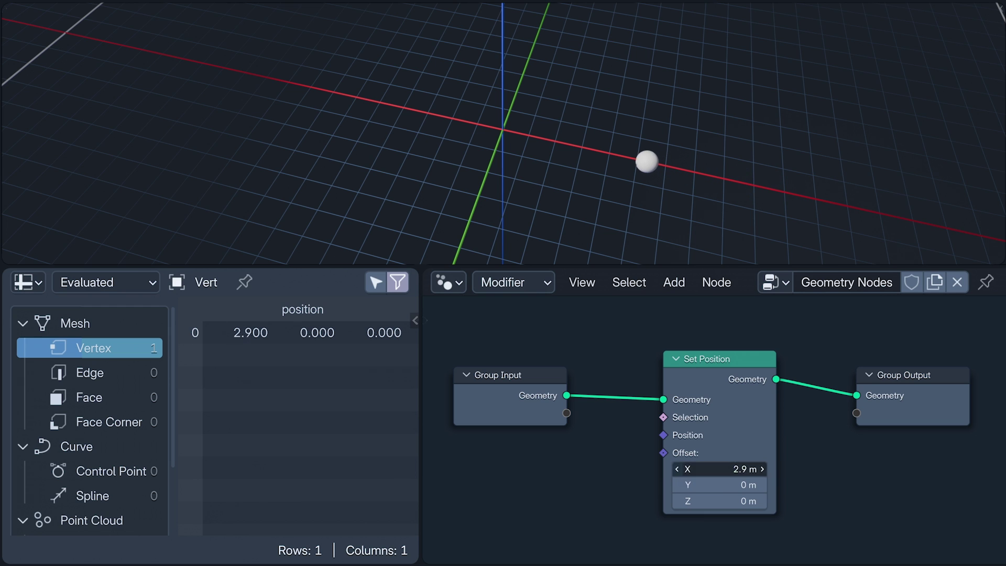
left_click(679, 470)
left_click(679, 471)
left_click(679, 471)
left_click(679, 470)
left_click(679, 471)
left_click(679, 471)
left_click(678, 470)
left_click(679, 470)
scroll(679, 470, "down", 20, "ctrl")
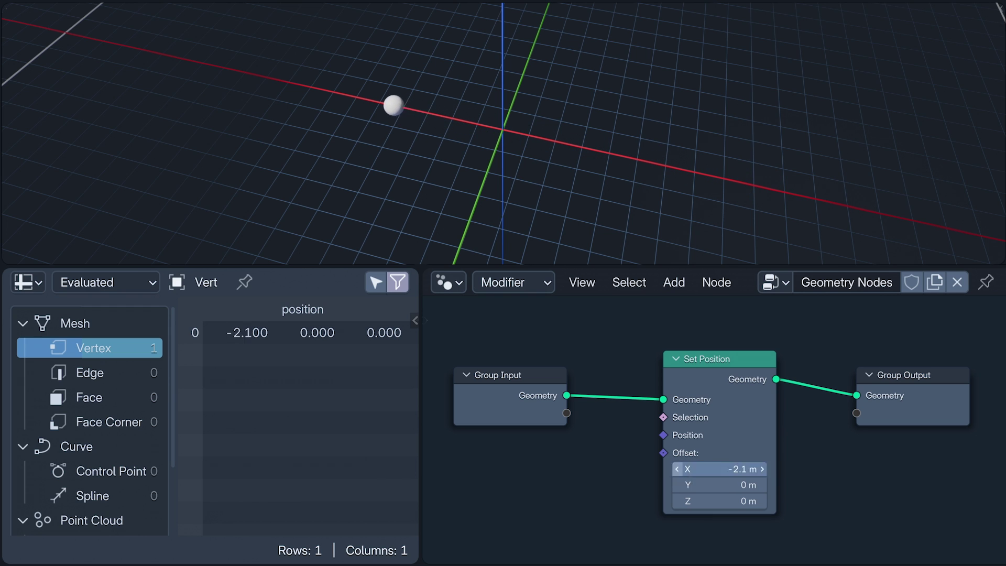
scroll(679, 470, "down", 20, "ctrl")
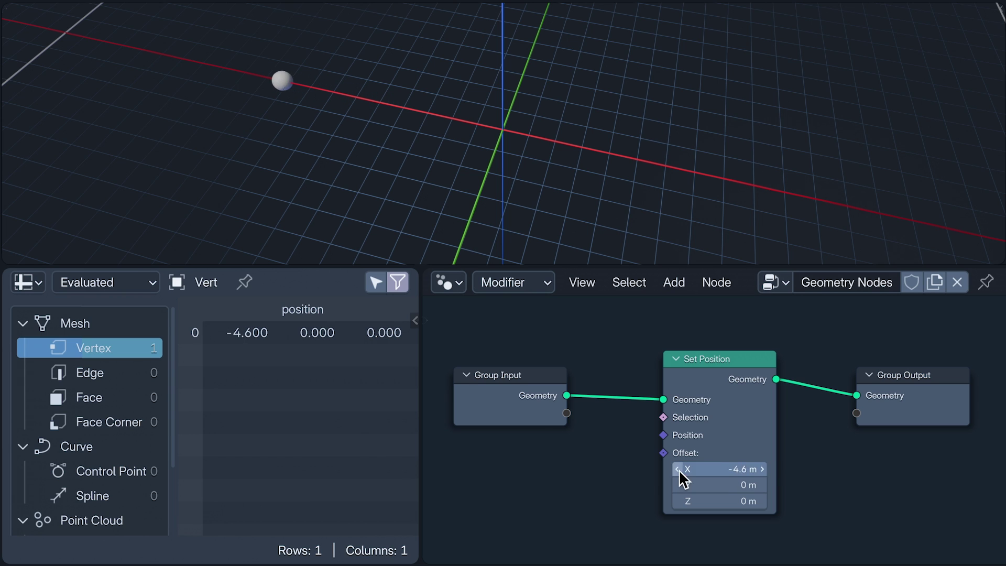
scroll(679, 470, "down", 4, "ctrl")
left_click(723, 470)
type("0")
key("Return")
Try a Set Position Y offset of −1.1 m and reset it to 0.
left_click_drag(724, 485, 775, 489)
scroll(680, 486, "down", 20, "ctrl")
scroll(680, 484, "down", 20, "ctrl")
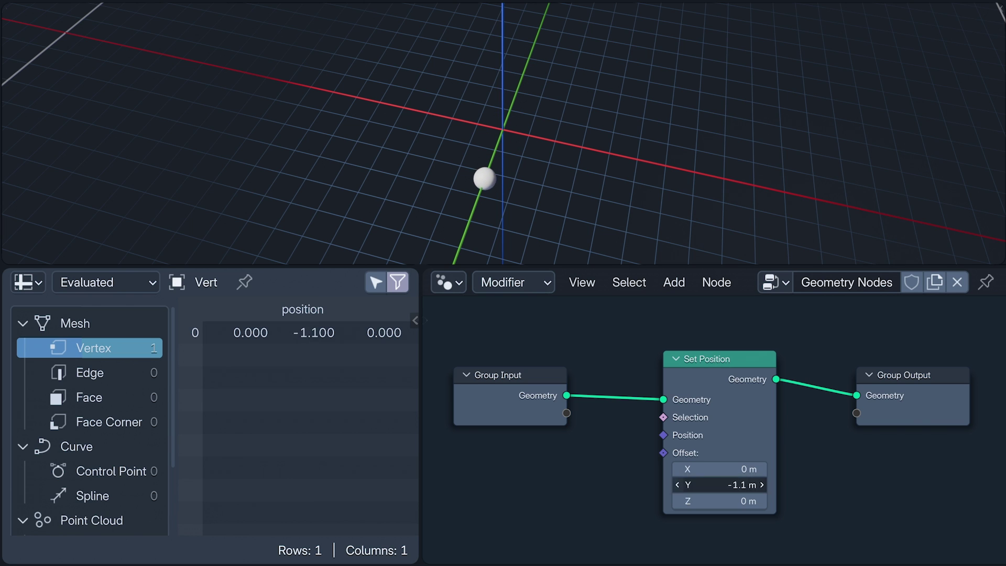
left_click(728, 485)
type("0")
key("Return")
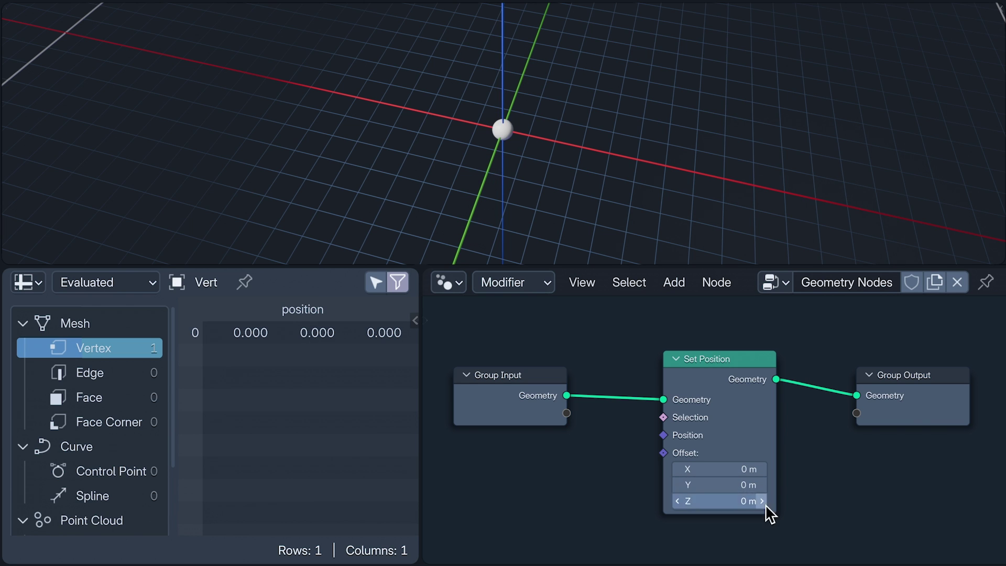
Try a Z offset of −1.6 m and reset it to 0, and detach the Set Position node from the geometry link.
left_click(764, 502)
left_click(763, 502)
left_click(764, 502)
left_click(763, 502)
left_click(764, 502)
scroll(764, 510, "up", 8, "ctrl")
scroll(678, 504, "down", 20, "ctrl")
scroll(678, 504, "down", 20, "ctrl")
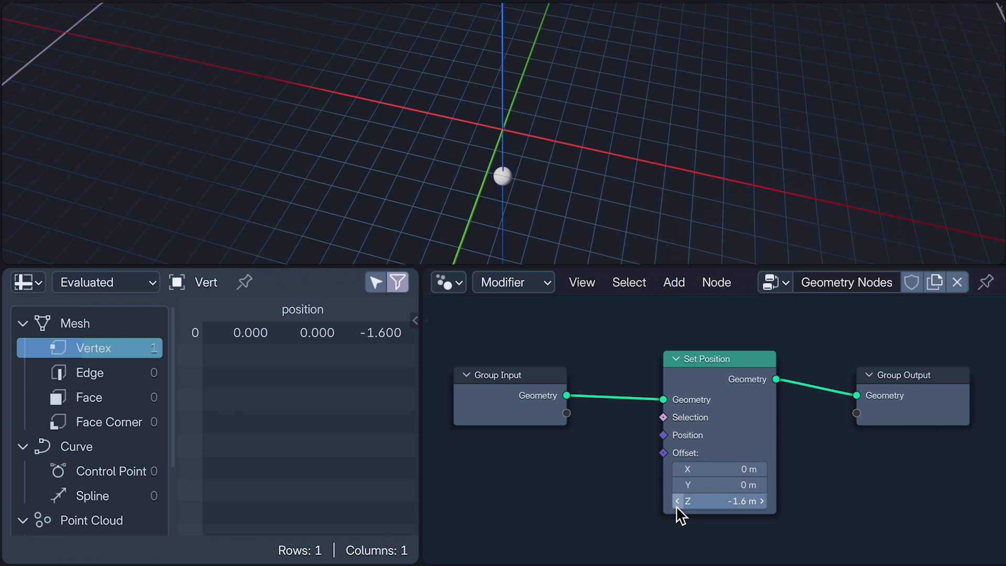
left_click(719, 501)
type("0")
key("Return")
key("ctrl+x")
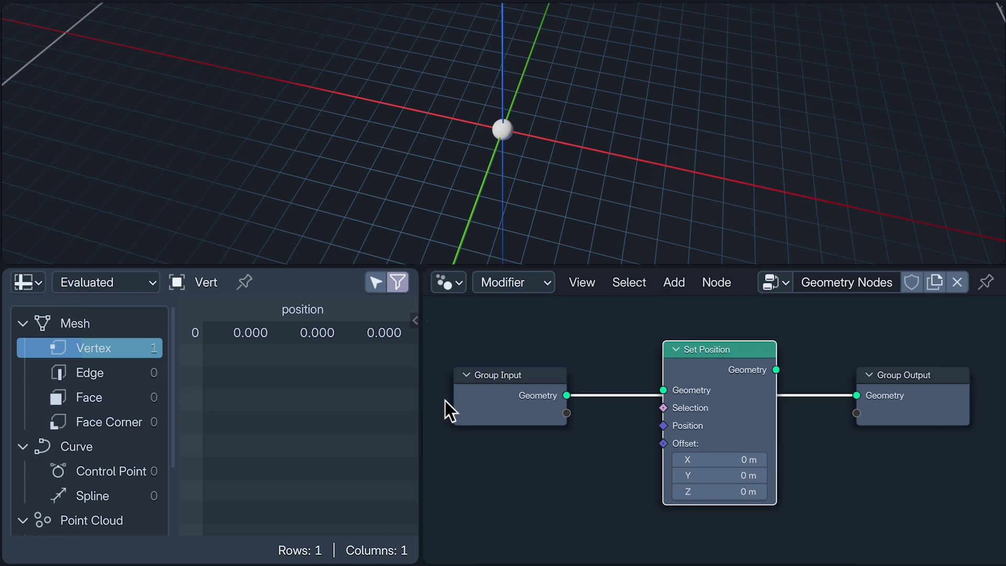
Extend the Spreadsheet across the node editor's area and examine the curve's control point and spline attributes.
left_click_drag(421, 423, 696, 401)
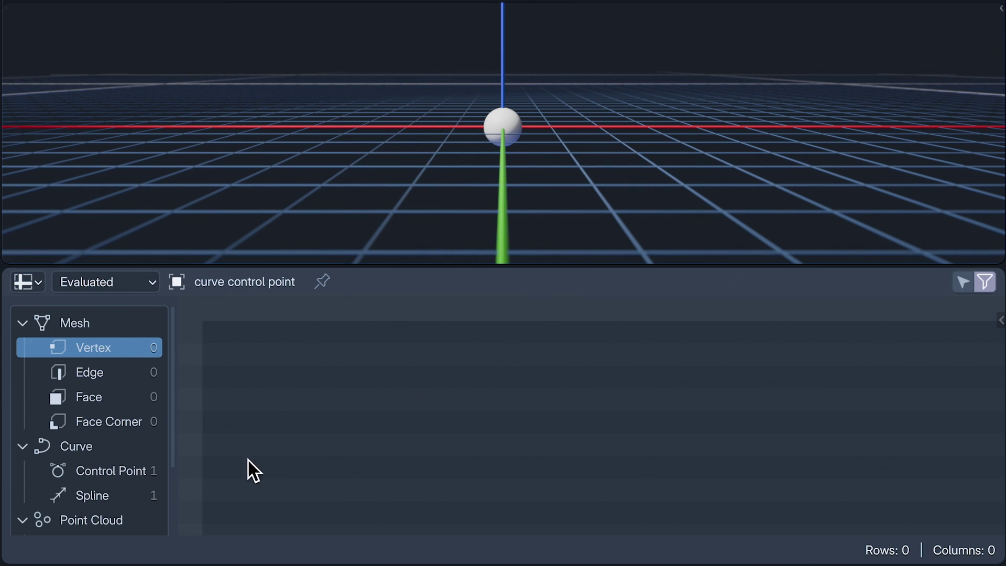
left_click(146, 469)
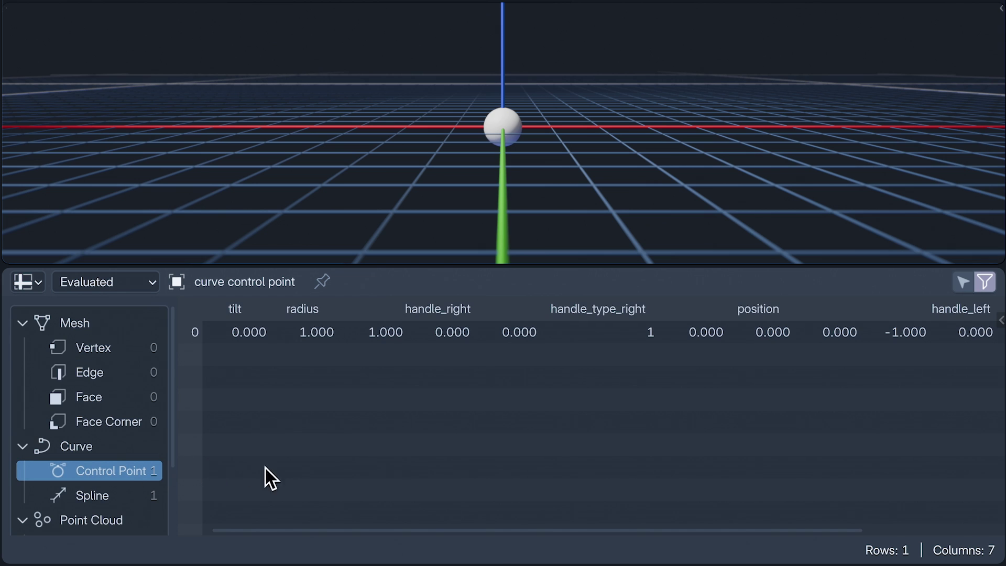
mouse_move(317, 529)
left_mouse_down()
mouse_move(458, 530)
mouse_move(304, 528)
left_mouse_up()
left_click(104, 497)
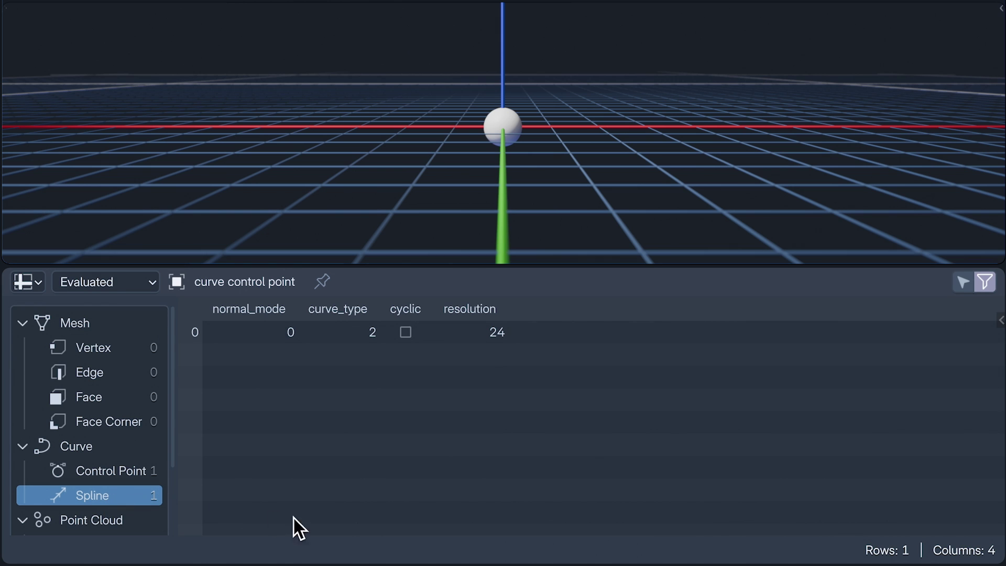
Enlarge the Spreadsheet over the 3D viewport and switch that area to the Image Editor.
left_click_drag(467, 269, 498, 11)
left_click(35, 19)
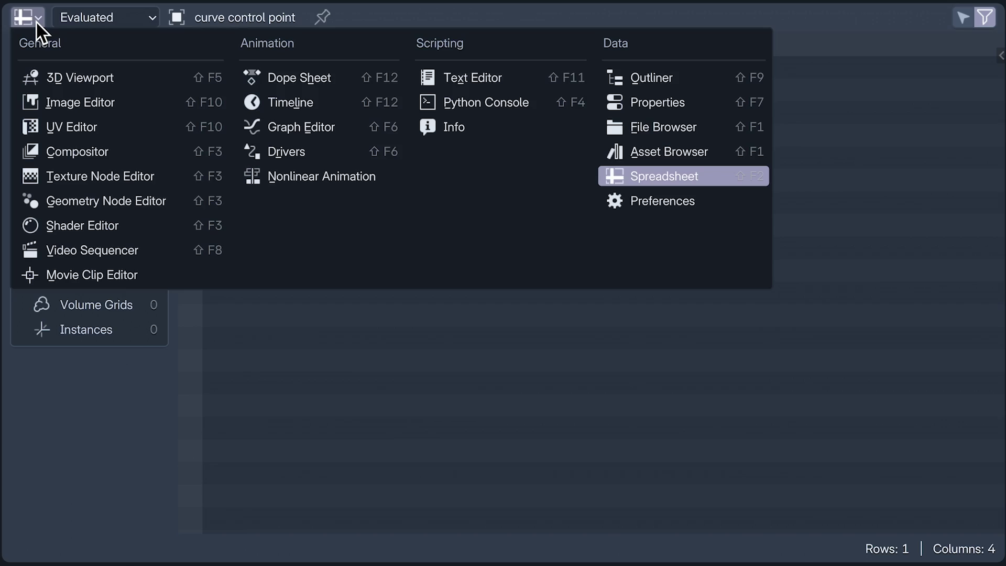
left_click(47, 102)
left_click(417, 18)
left_click(430, 73)
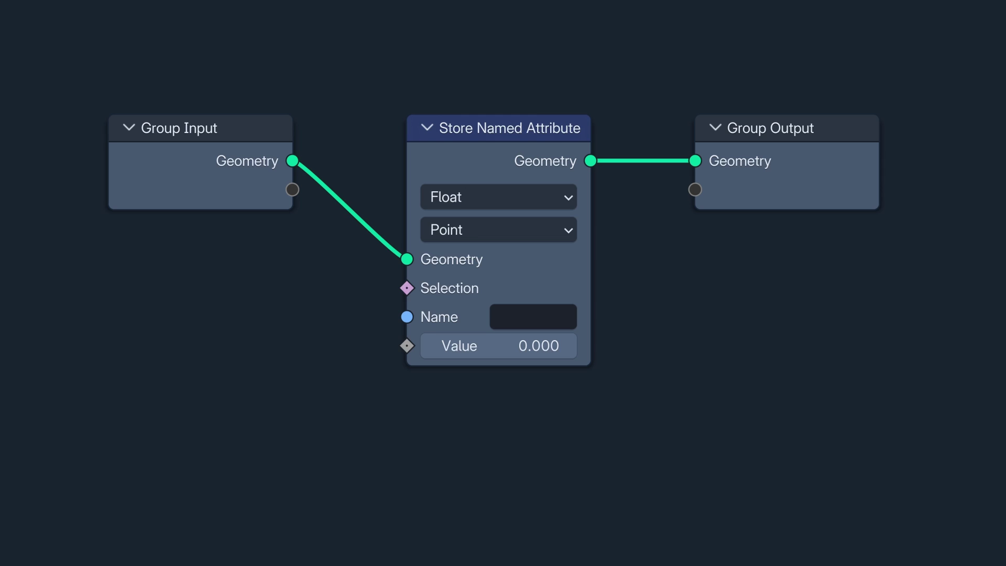
Review the Store Named Attribute node's data type and domain options, keeping Float and Point.
left_click(570, 198)
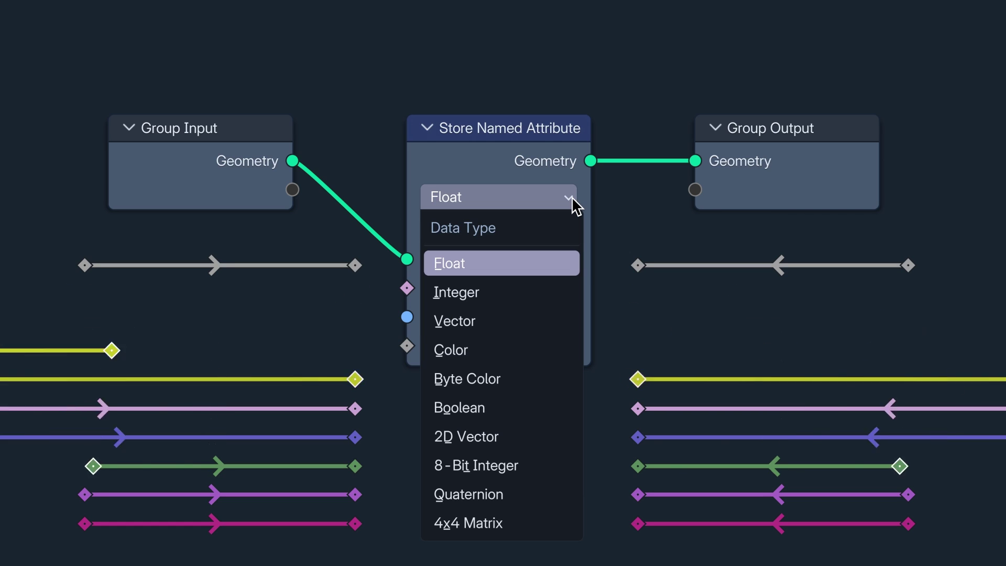
left_click(523, 261)
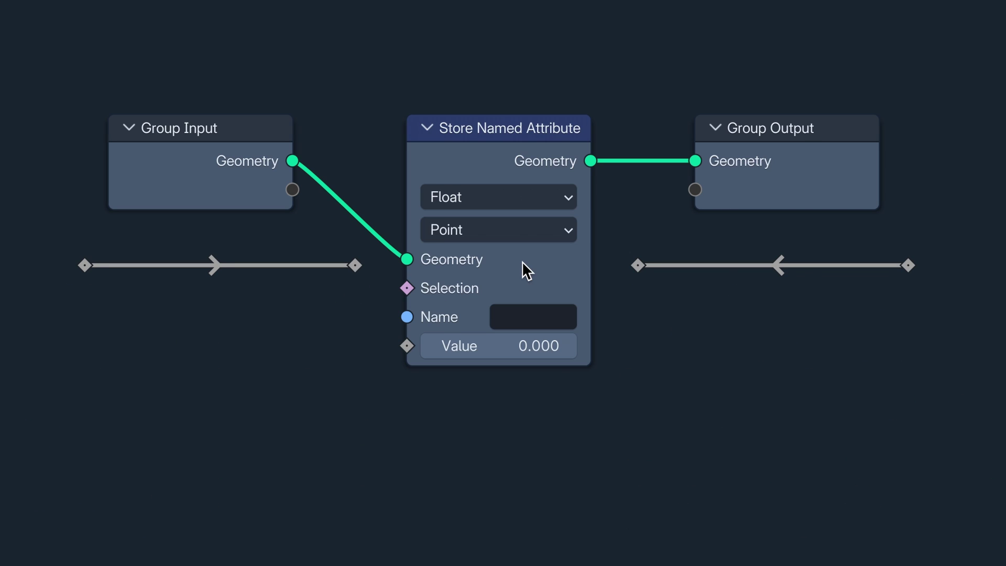
left_click(525, 234)
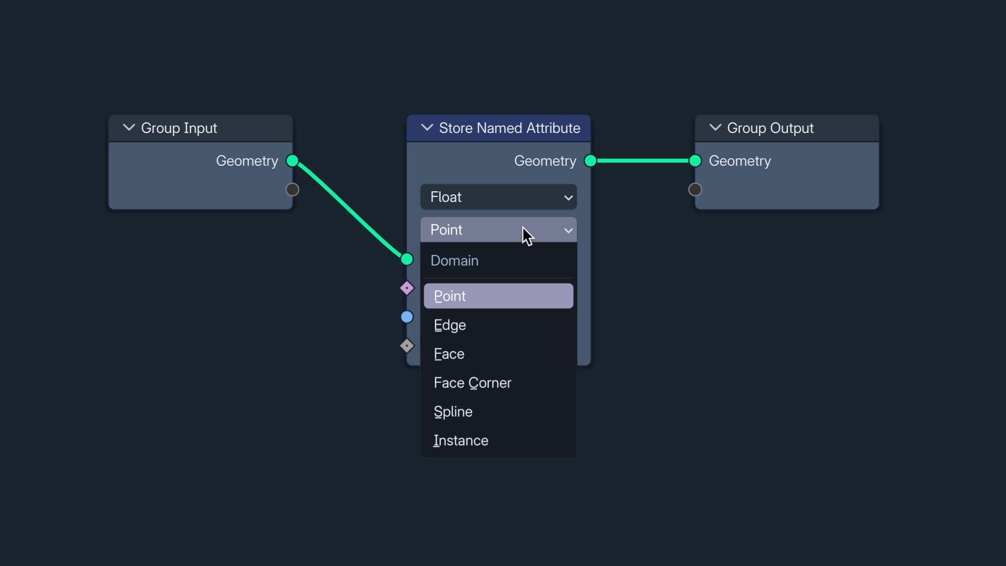
left_click(523, 227)
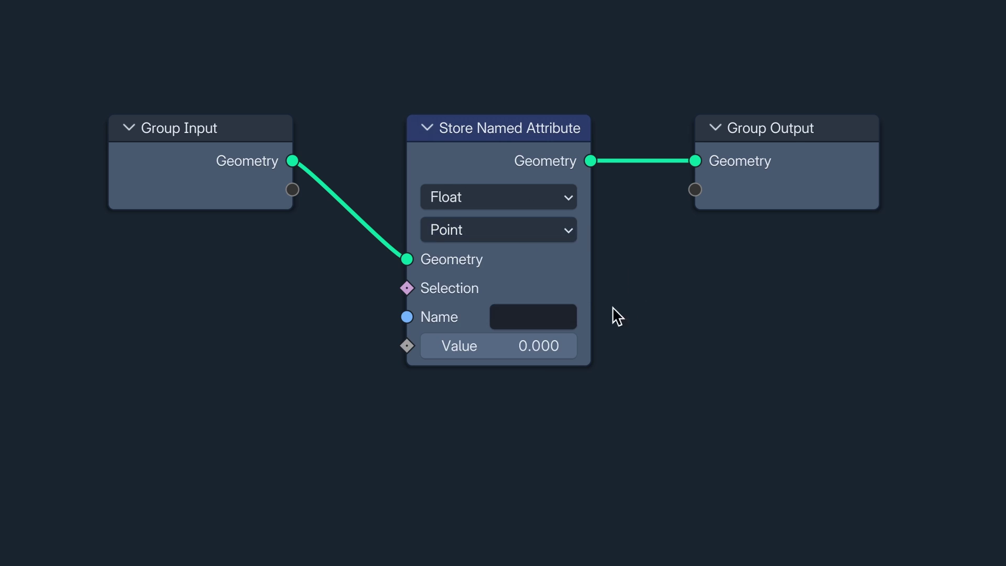
Name the stored attribute humans and set its value to 2.
left_click(572, 316)
type("humans")
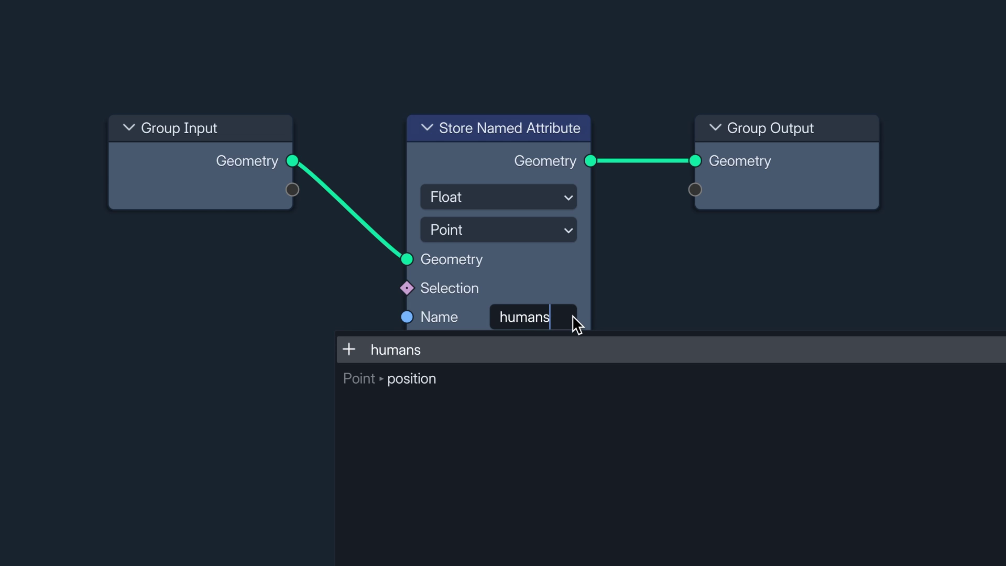
key("Return")
left_click(555, 355)
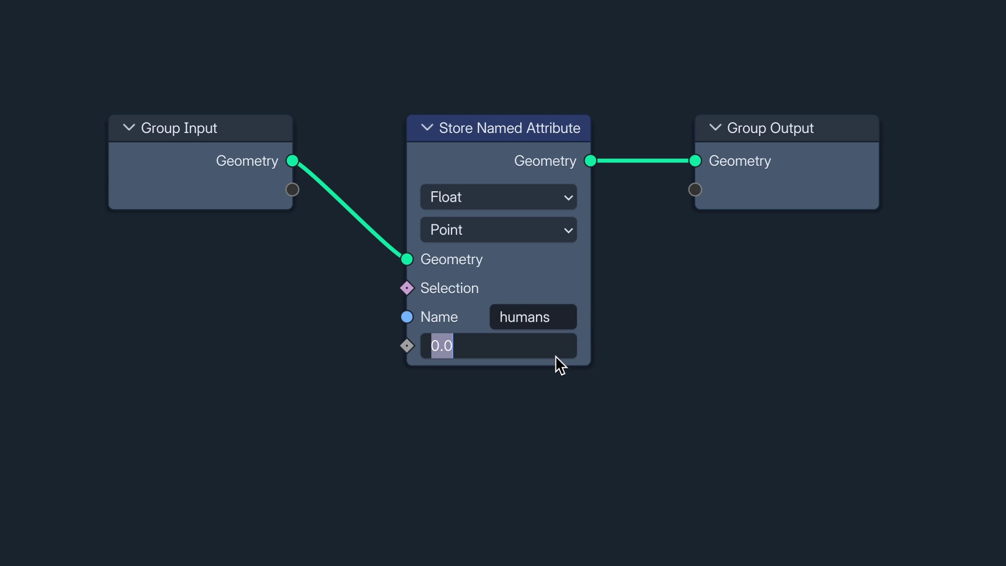
type("2")
key("Return")
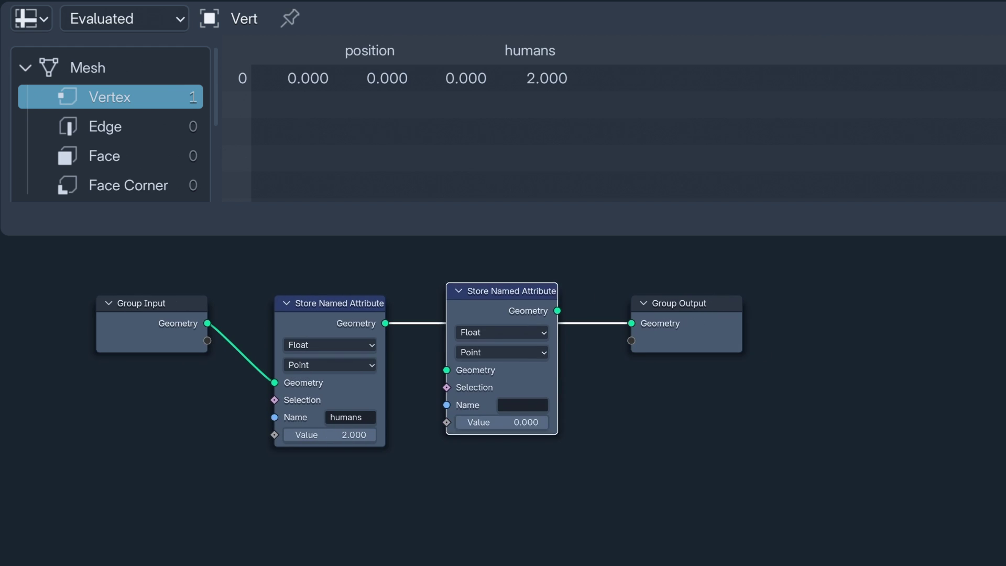
Add a second Store Named Attribute node named elves with a value of 1.
left_click(529, 417)
type("elves")
key("Return")
left_click(530, 434)
type("1")
key("Return")
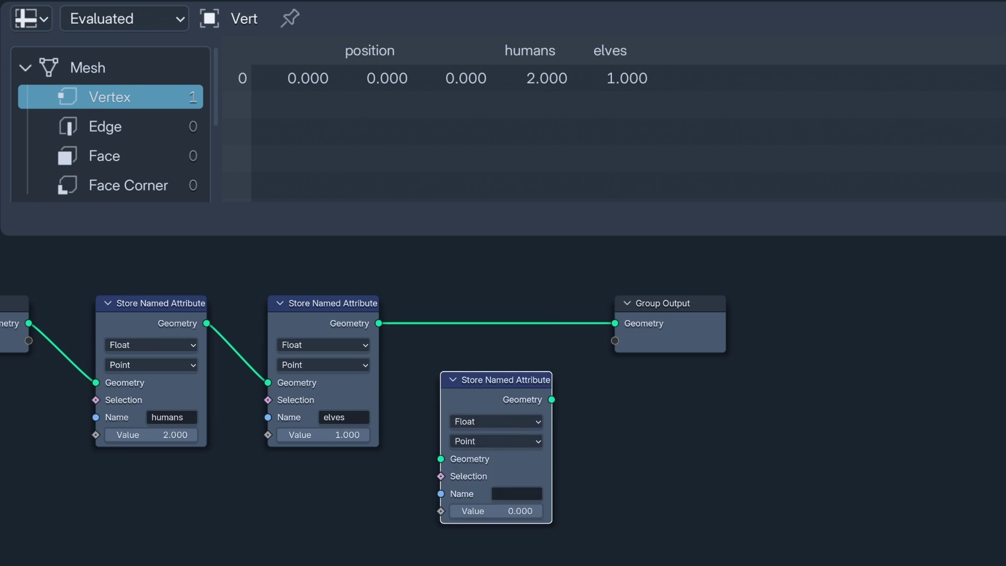
Add a third Store Named Attribute node after elves, named dwarfs with a value of 1.
left_click(530, 418)
left_click(539, 416)
type("dwarfs")
key("Return")
left_click(531, 435)
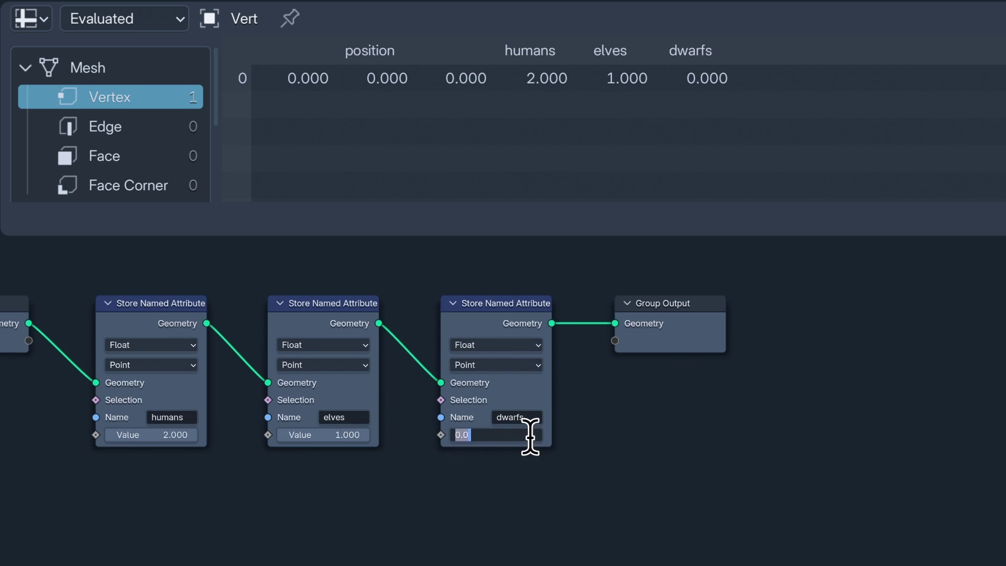
type("1")
key("Return")
Correct the third stored attribute's name to dwarves.
left_click(537, 417)
key("End")
key("BackSpace")
type("ves")
key("Return")
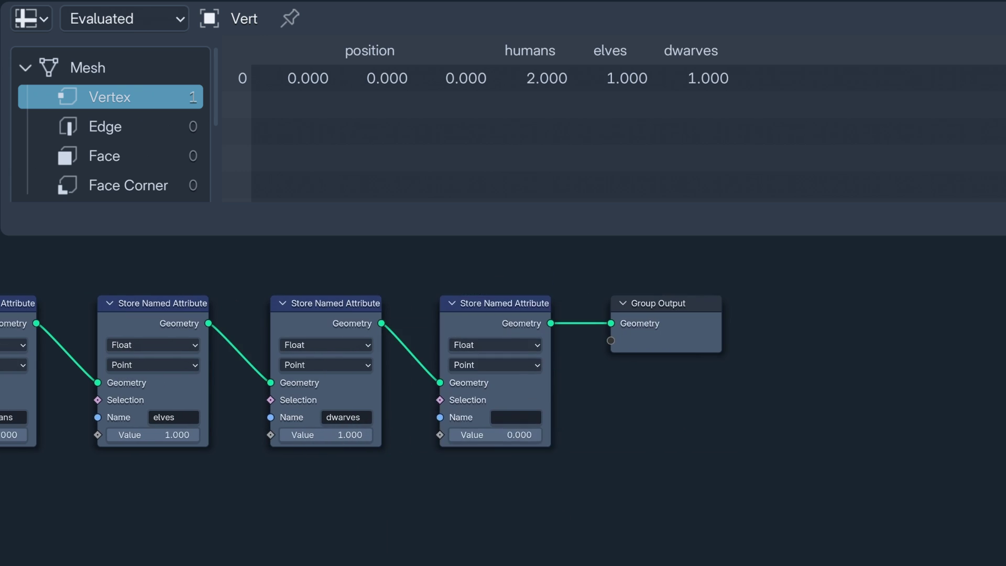
Add a fourth Store Named Attribute node named hobbits with a value of 4.
left_click(538, 417)
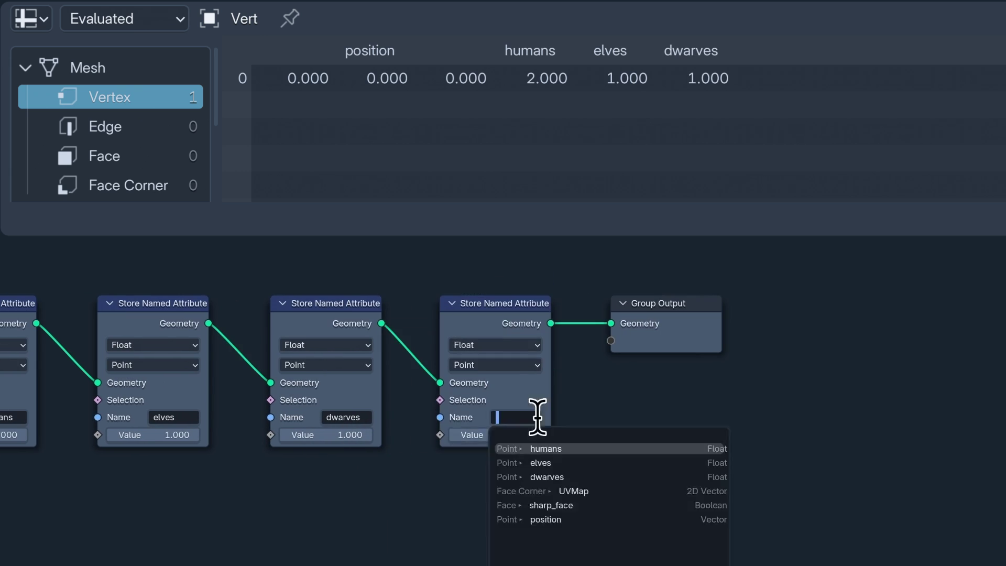
type("hobbits")
key("Return")
left_click(532, 437)
type("4")
key("Return")
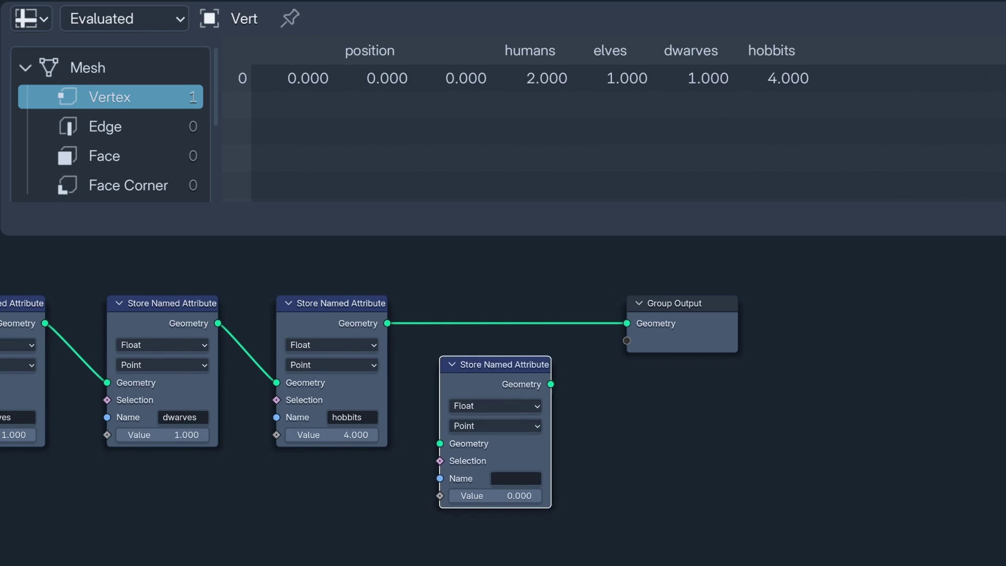
Insert a fifth Store Named Attribute node before Group Output, named gandalfs with a value of 1.
left_click_drag(521, 487, 519, 429)
left_click(512, 417)
type("gandalfs")
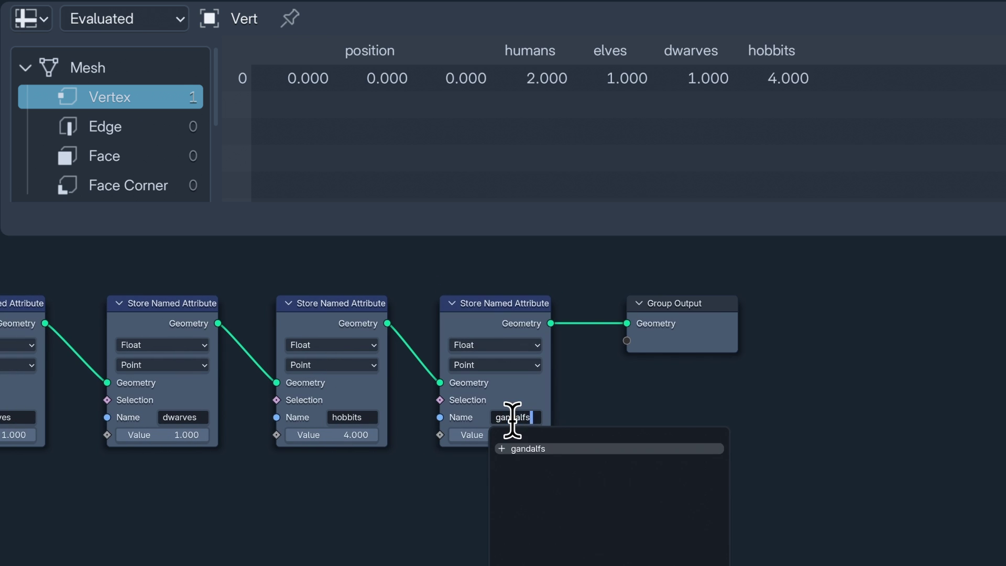
key("Return")
left_click(512, 435)
type("1")
key("Return")
key("Home")
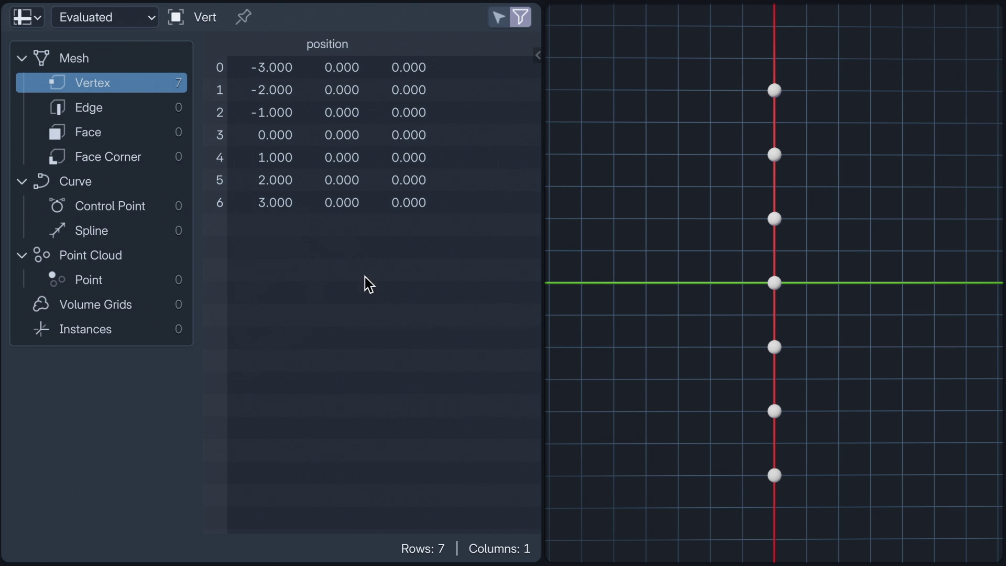
Reveal the node editor below the spreadsheet and name the integer attribute in the Store Named Attribute node luke.
left_click_drag(300, 553, 304, 280)
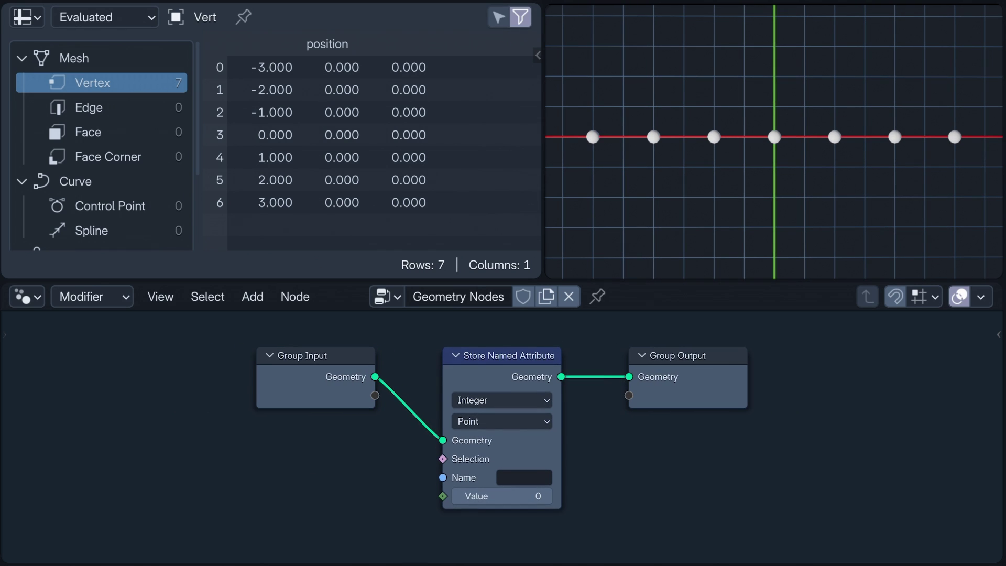
left_click(540, 478)
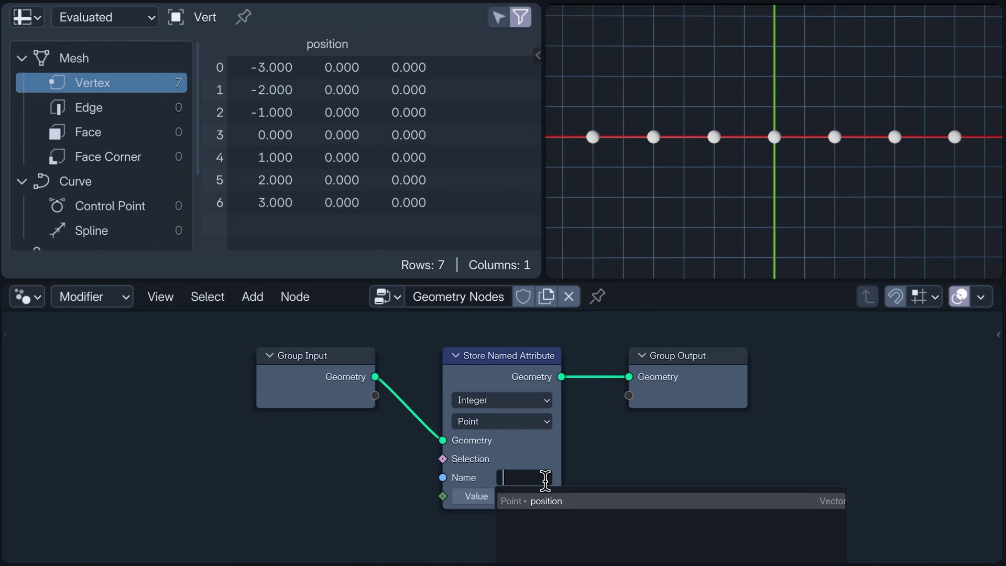
type("luke")
key("Return")
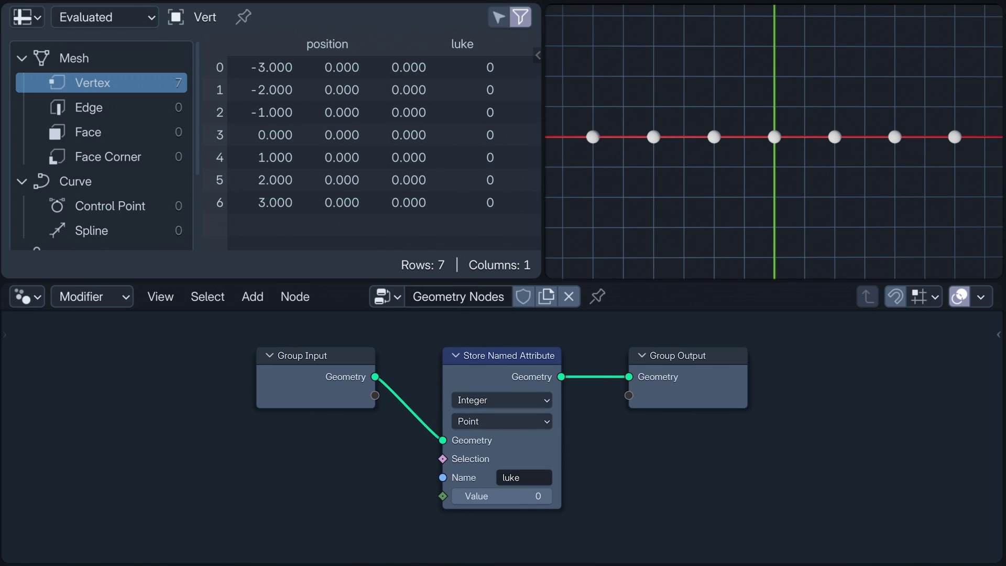
Feed an Integer node into the luke attribute's Value input and set the integer to 8.
left_click_drag(329, 481, 443, 496)
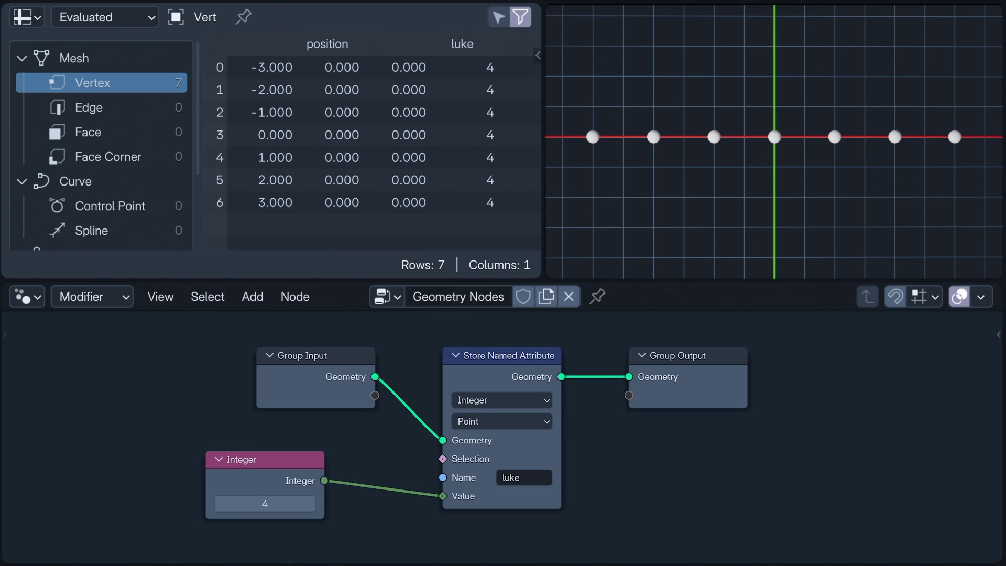
left_click(297, 506)
type("8")
key("Return")
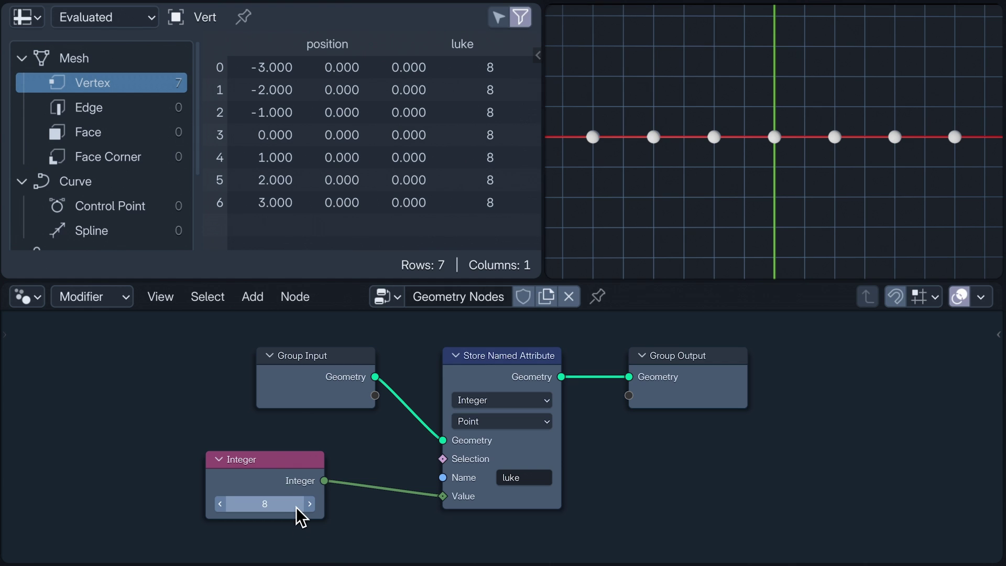
Try the Integer node with the values 15, 16, 25 and 42 in turn.
left_click(296, 506)
type("15")
key("Return")
left_click(297, 506)
type("16")
key("Return")
left_click(297, 506)
type("25")
key("Return")
left_click(297, 506)
type("42")
key("Return")
Replace the Integer node with an Index node connected to the Value input of the Store Named Attribute node.
right_click_drag(399, 480, 423, 500, "ctrl")
left_click_drag(265, 459, 265, 533)
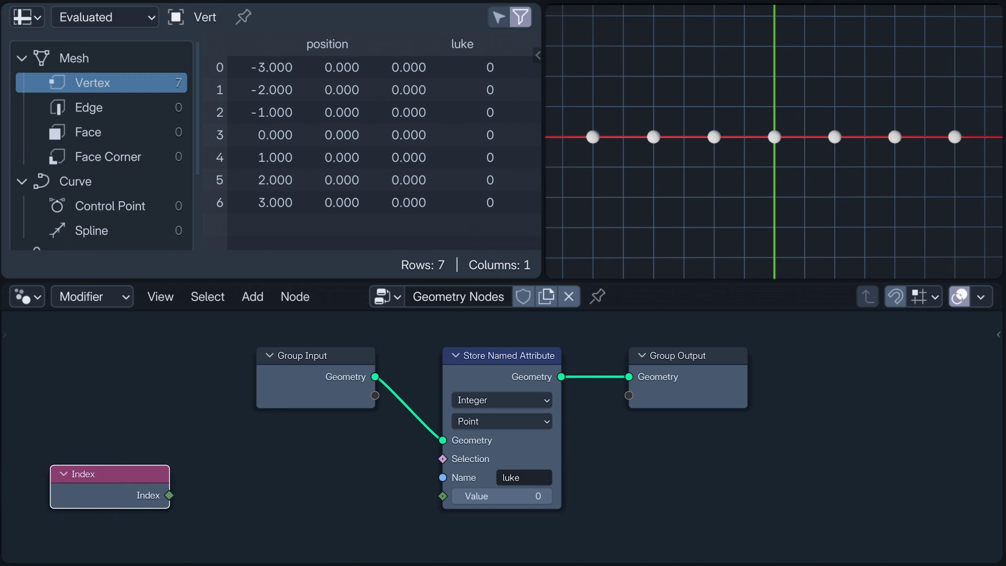
left_click_drag(105, 490, 261, 490)
left_click_drag(324, 496, 443, 496)
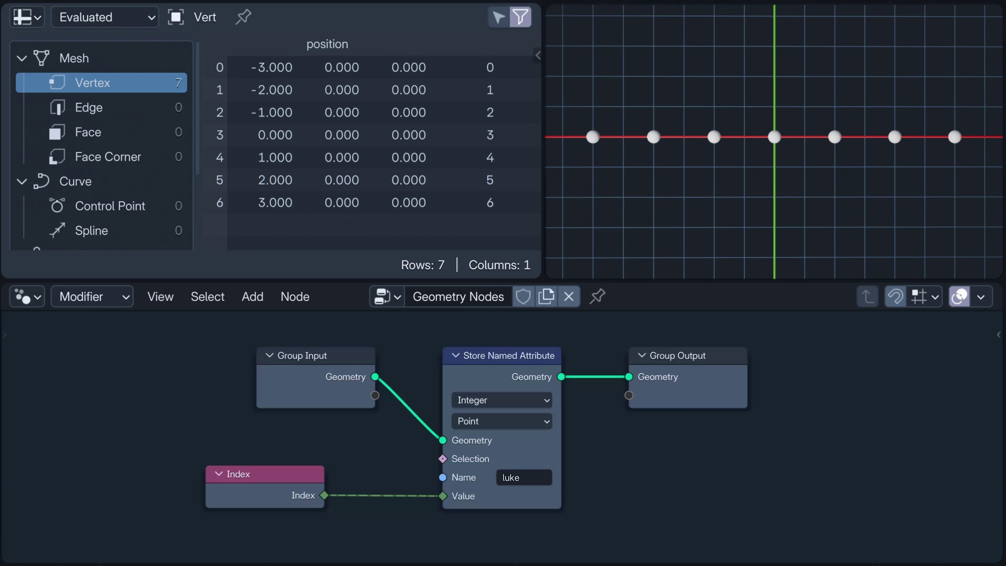
Enlarge the node graph, bring in an Image Editor and display slide A.png and slide B.png.
left_click_drag(348, 285, 301, 64)
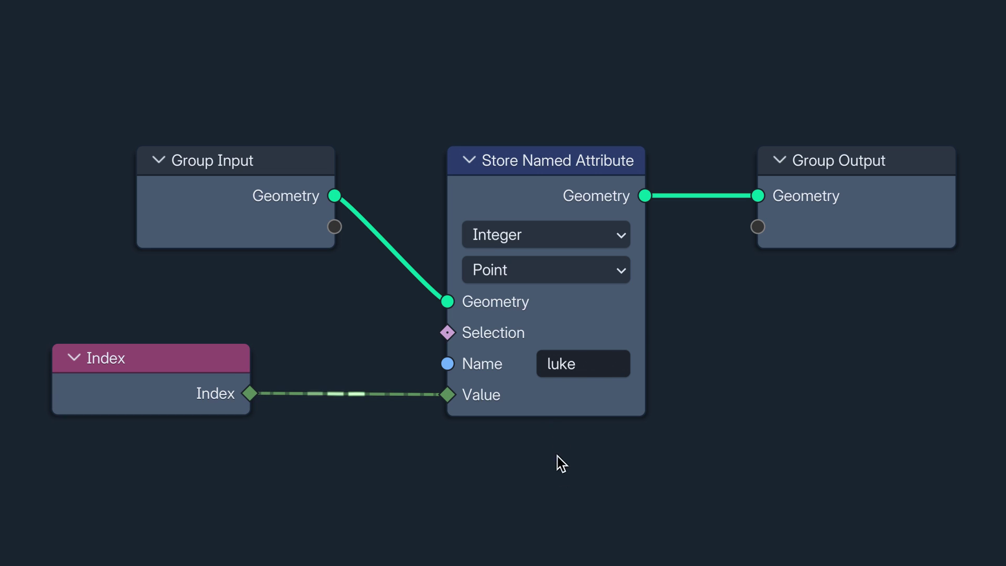
left_click_drag(1004, 333, 131, 315)
left_click(420, 17)
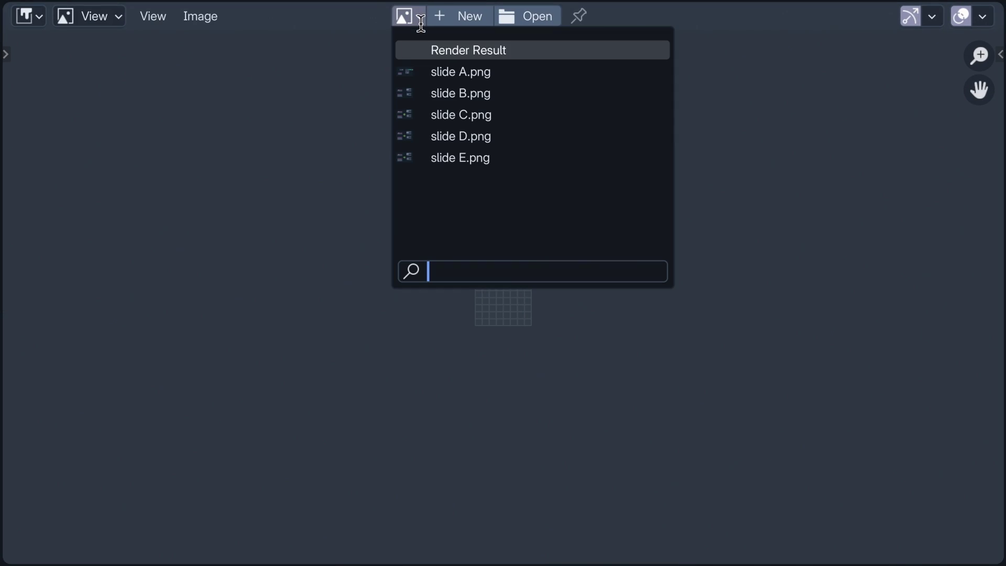
left_click(433, 73)
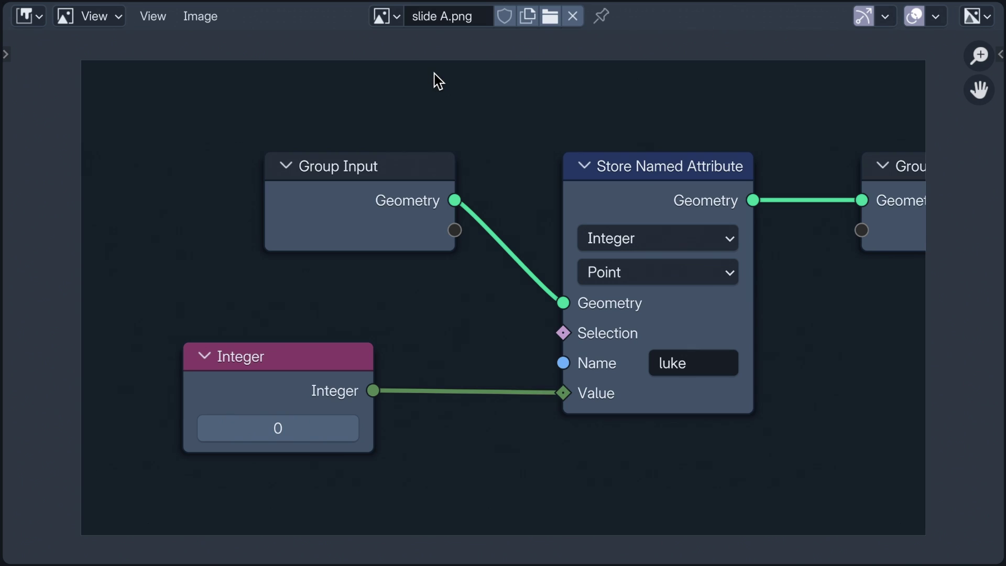
left_click(393, 19)
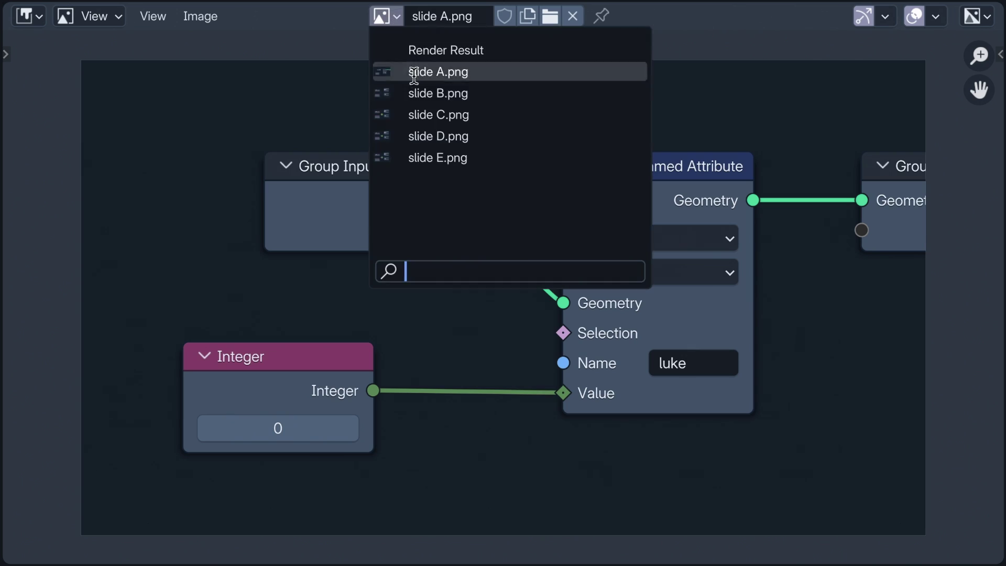
left_click(414, 92)
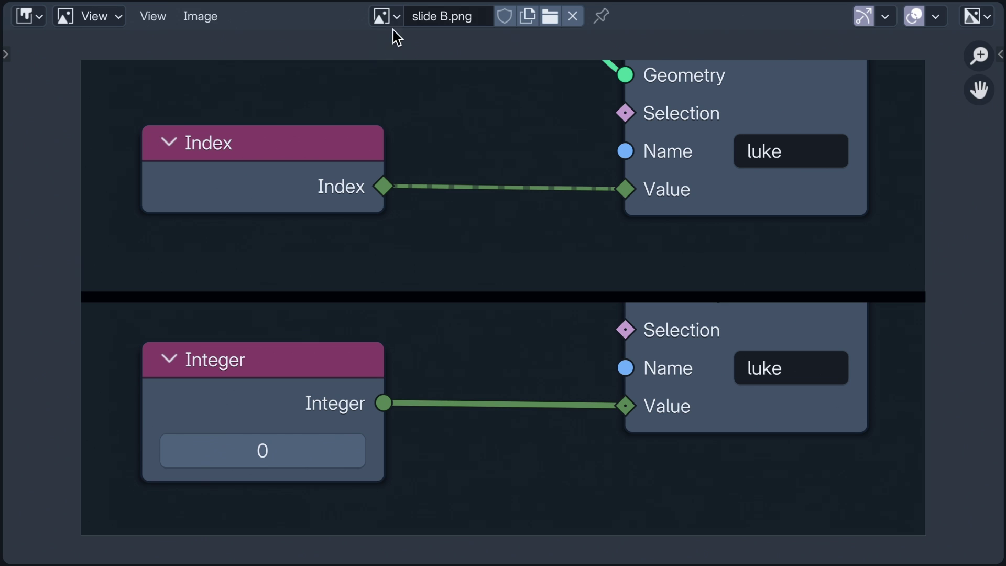
Display slide C.png, slide D.png and slide E.png in turn, and return to the Geometry Node Editor.
left_click(392, 18)
left_click(410, 114)
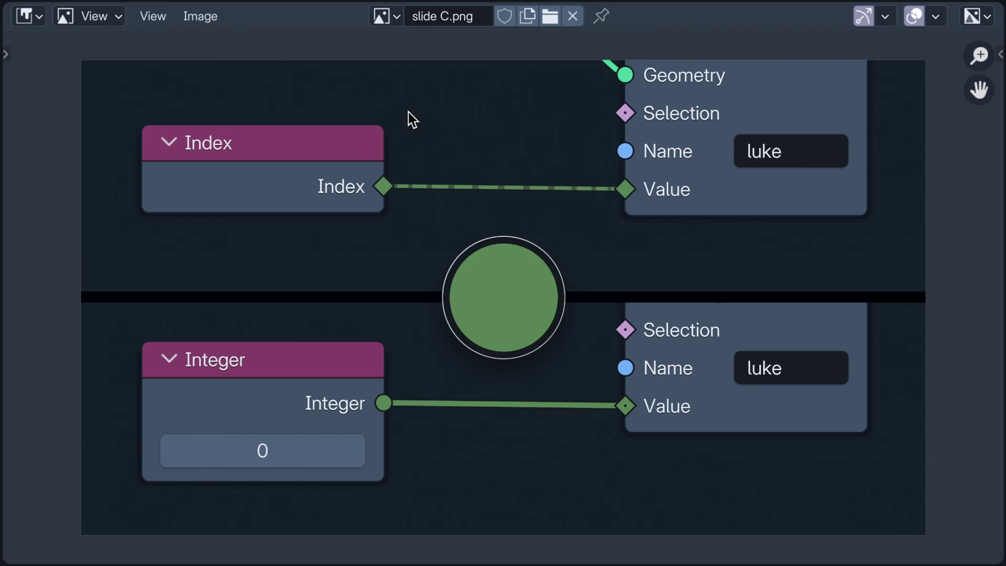
left_click(392, 17)
left_click(411, 131)
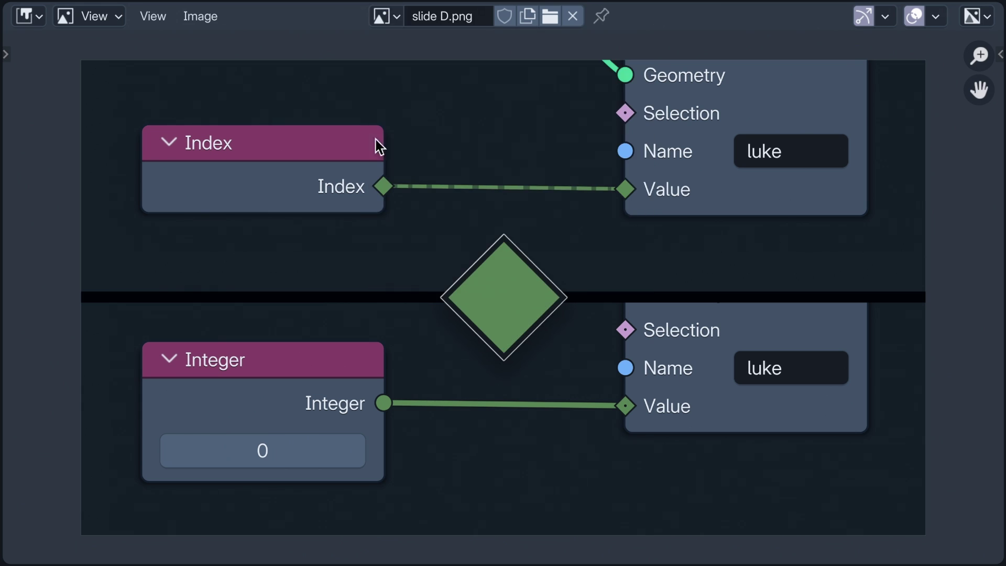
left_click(395, 19)
left_click(418, 156)
left_click(30, 17)
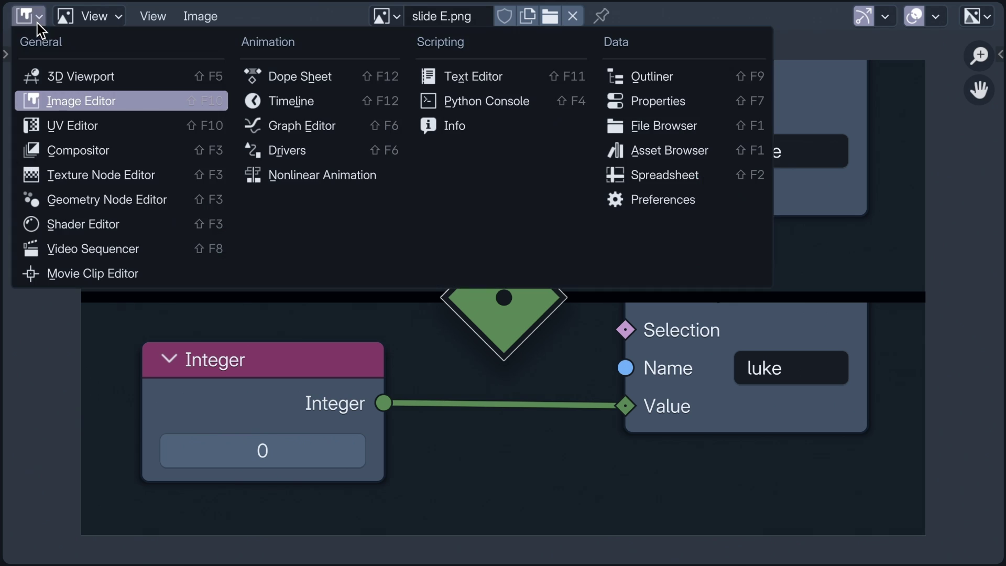
left_click(72, 201)
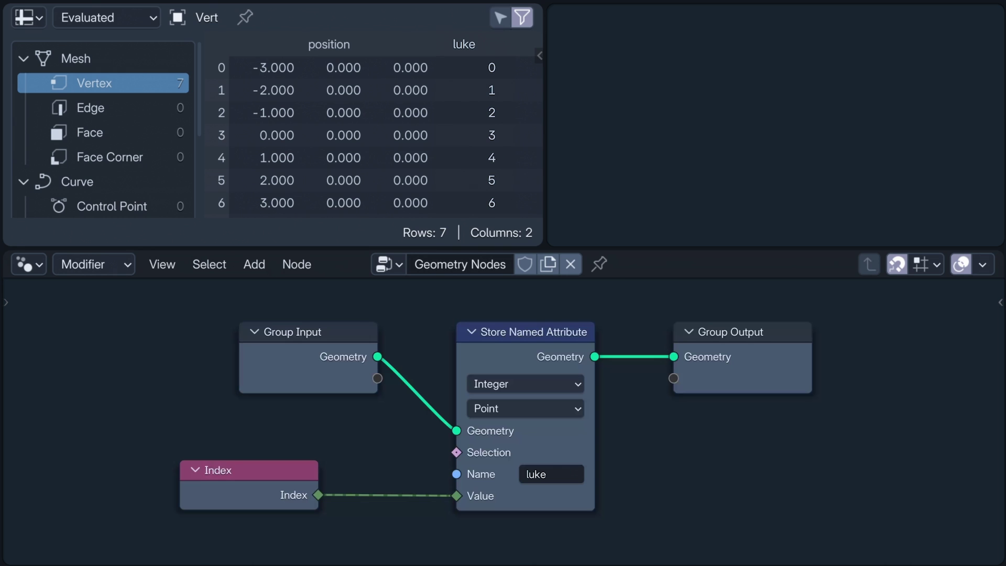
Insert an Add math node between Index and the luke attribute's Value, with a second value of 40.
key("Home")
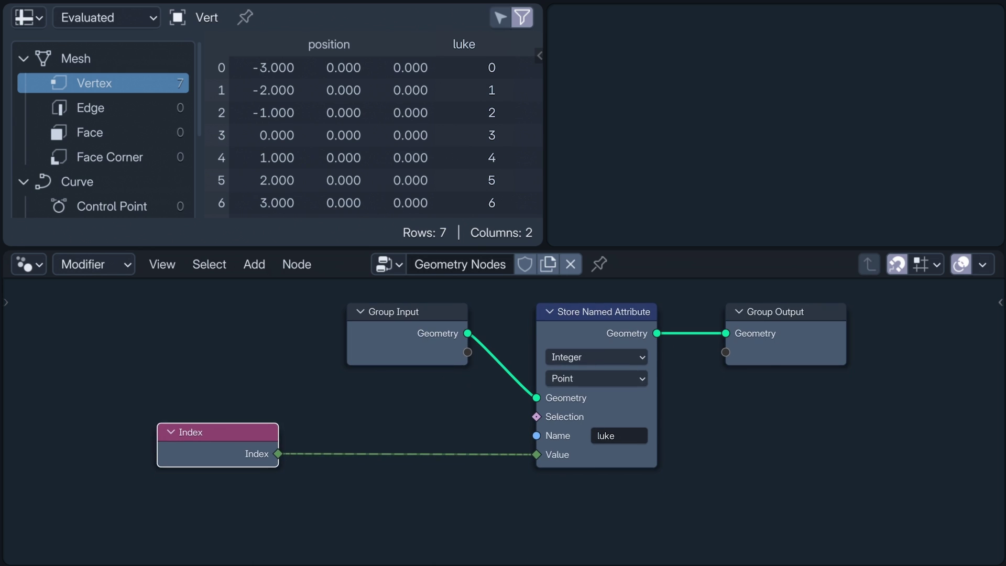
left_click(441, 524)
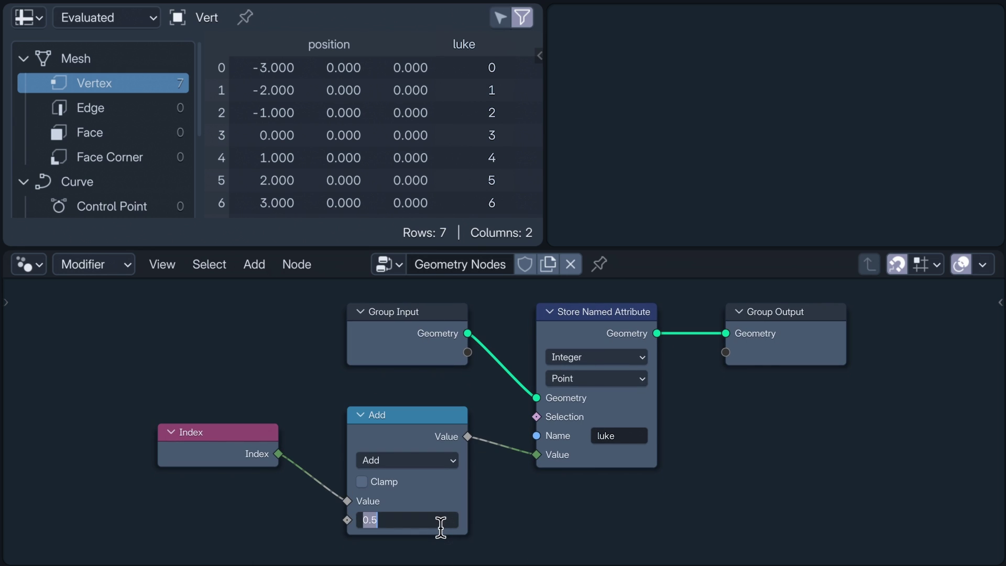
type("40")
key("Return")
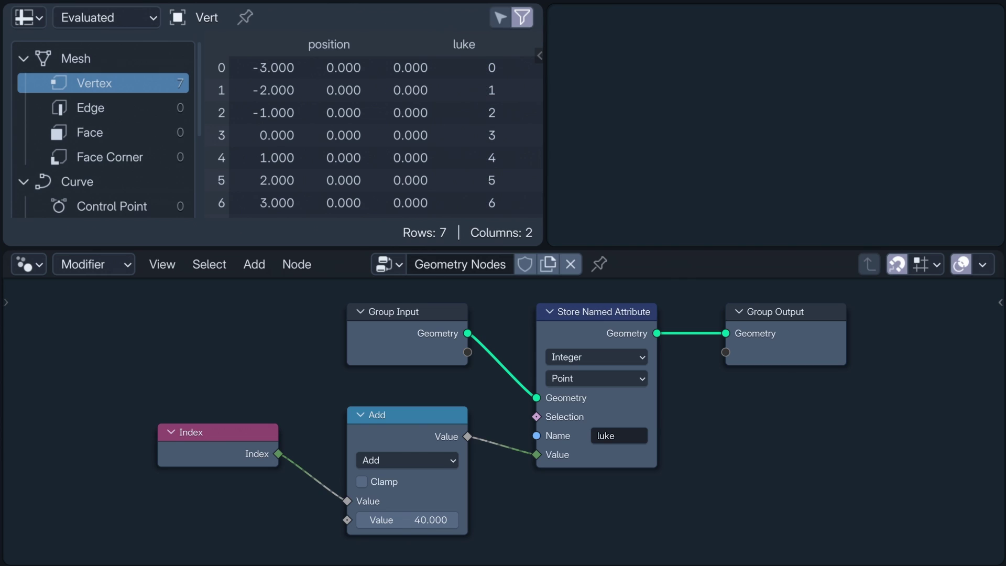
Disconnect and delete the Add node, and reconnect Index directly to the Store Named Attribute node's Value.
right_click_drag(316, 418, 310, 504, "ctrl")
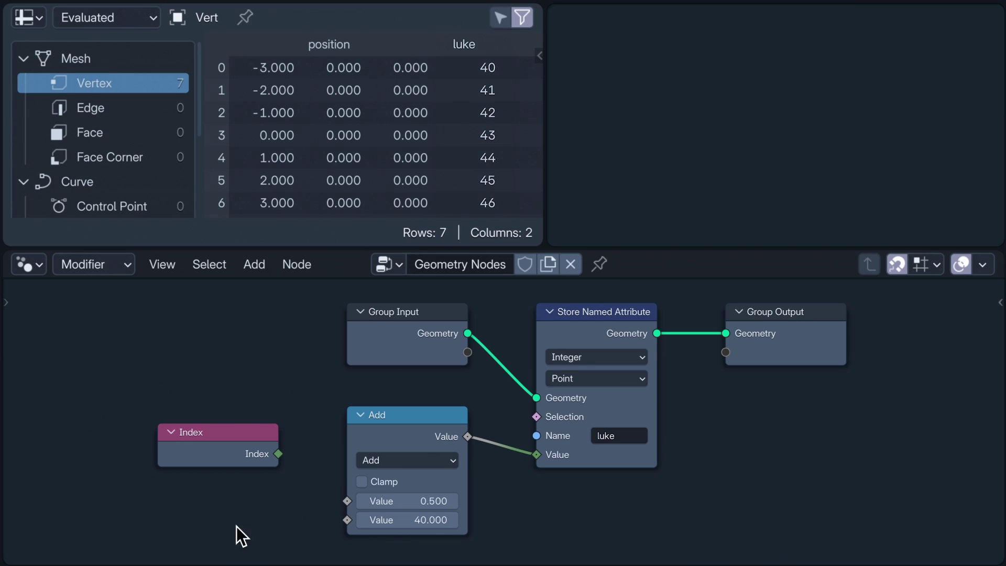
mouse_move(531, 399)
right_mouse_down("ctrl")
mouse_move(511, 419)
mouse_move(503, 479)
right_mouse_up("ctrl")
left_click_drag(409, 417, 409, 436)
key("Delete")
left_click_drag(278, 454, 536, 455)
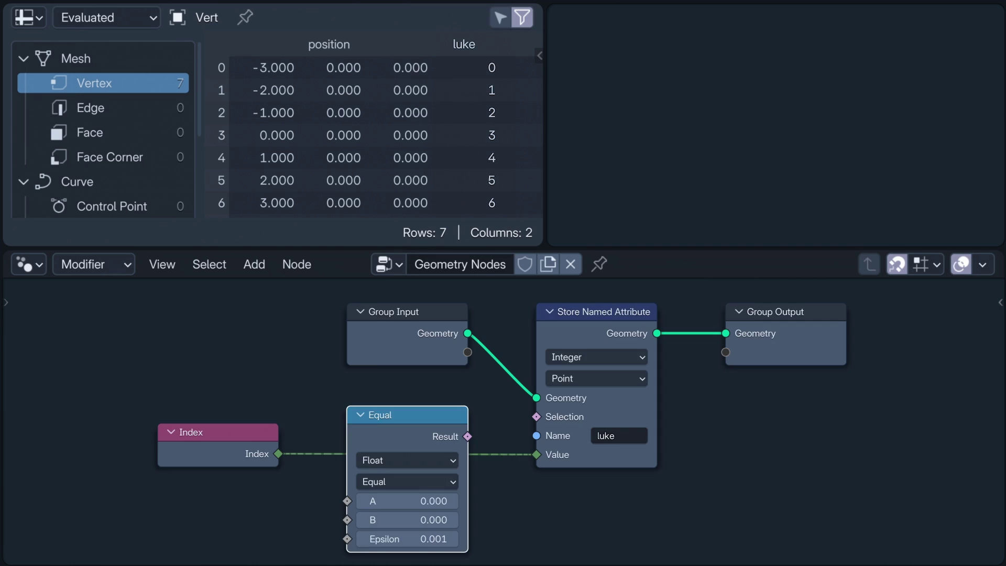
Insert an Equal comparison set to Integer between Index and Value, and store the luke attribute as Boolean.
key("Home")
left_click(428, 424)
left_click(426, 467)
left_click(582, 342)
left_click(571, 420)
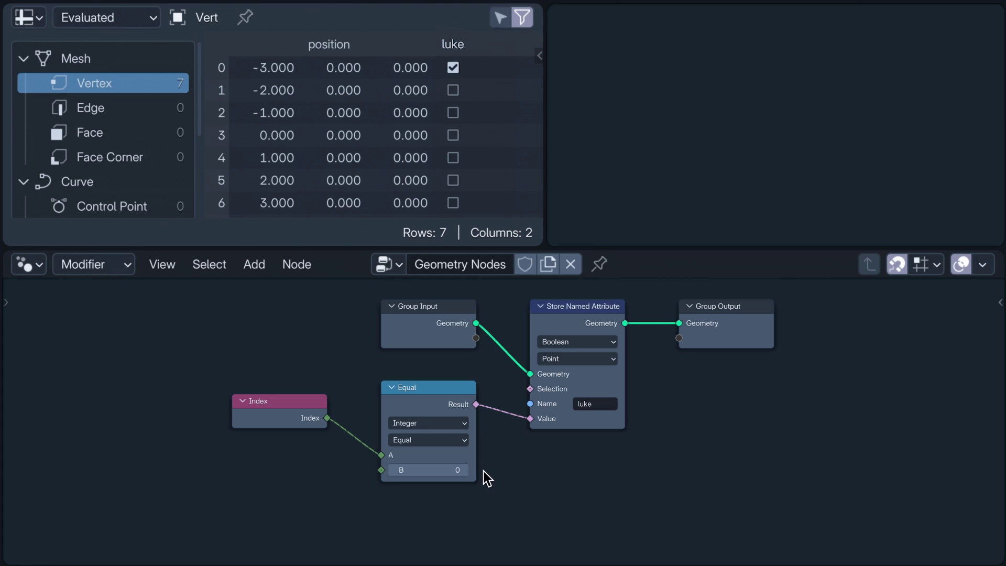
Raise the Equal node's B value one step at a time and finally set it to 4.
left_click(466, 470)
left_click(466, 470)
left_click(466, 470)
left_click(466, 470)
left_click(466, 471)
left_click(466, 470)
left_click(454, 472)
type("4")
key("Return")
Try Less Than as the comparison operation, and change it to Greater Than.
left_click(454, 442)
left_click(454, 475)
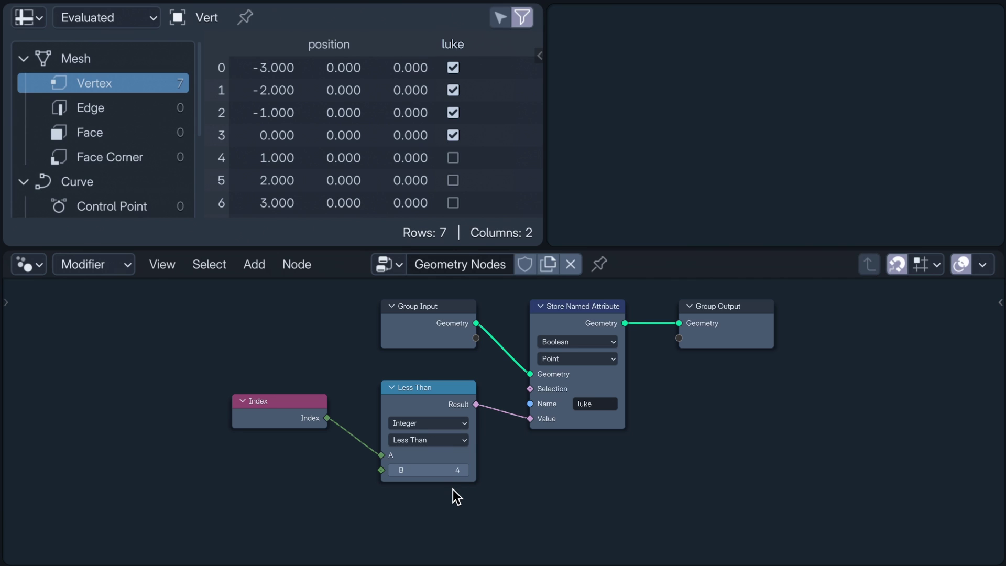
left_click(452, 441)
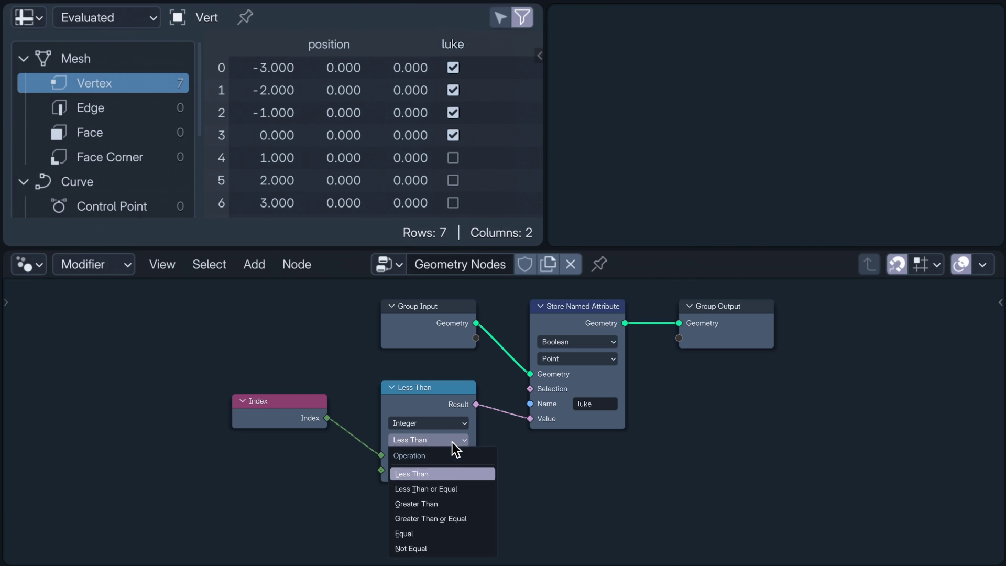
left_click(451, 502)
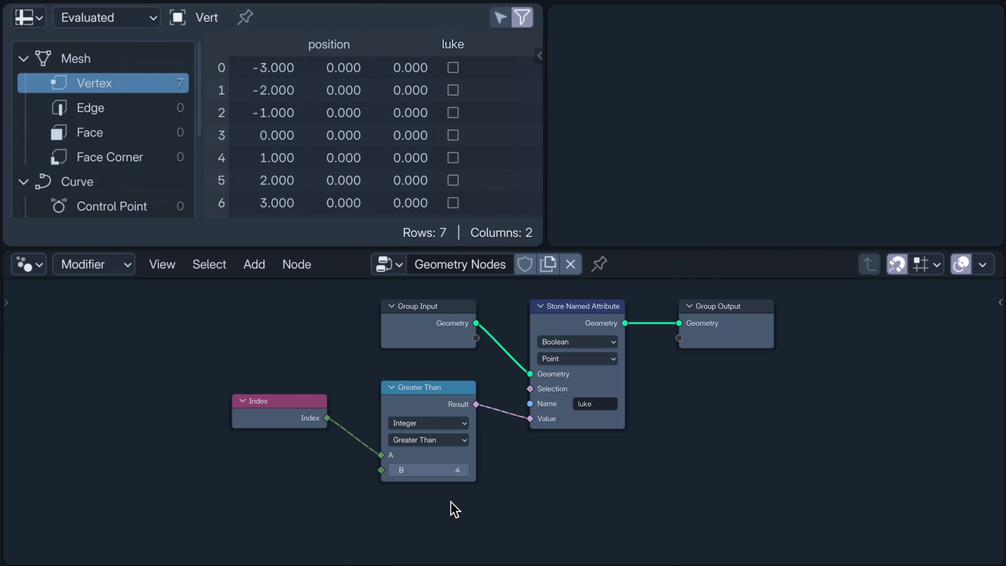
Disconnect the Index node from the Greater Than node and move it away towards the ID, Spline Resolution and Normal nodes.
middle_click_drag(451, 502, 451, 529)
right_click_drag(357, 435, 365, 520, "ctrl")
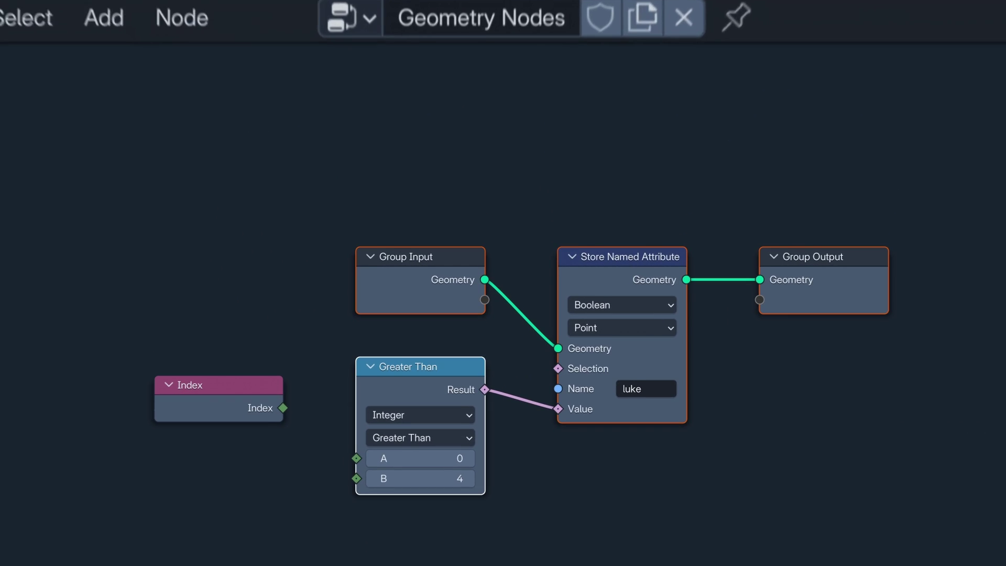
key("g")
left_click(219, 385)
key("g")
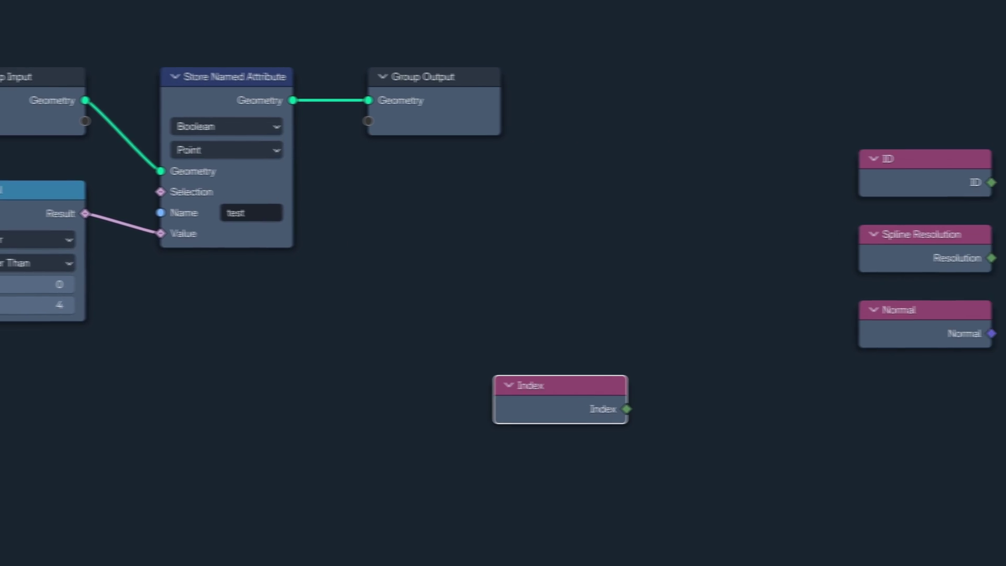
key("g")
key("alt+a")
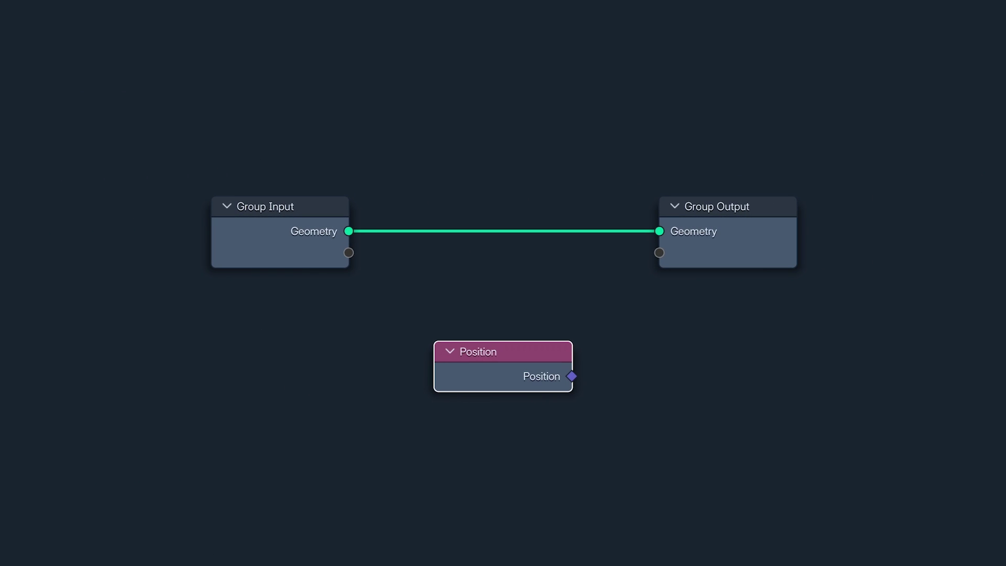
Bring back the spreadsheet and viewport, and insert an Evaluate at Index node set to Vector between Position and Set Position.
left_click_drag(458, 4, 451, 251)
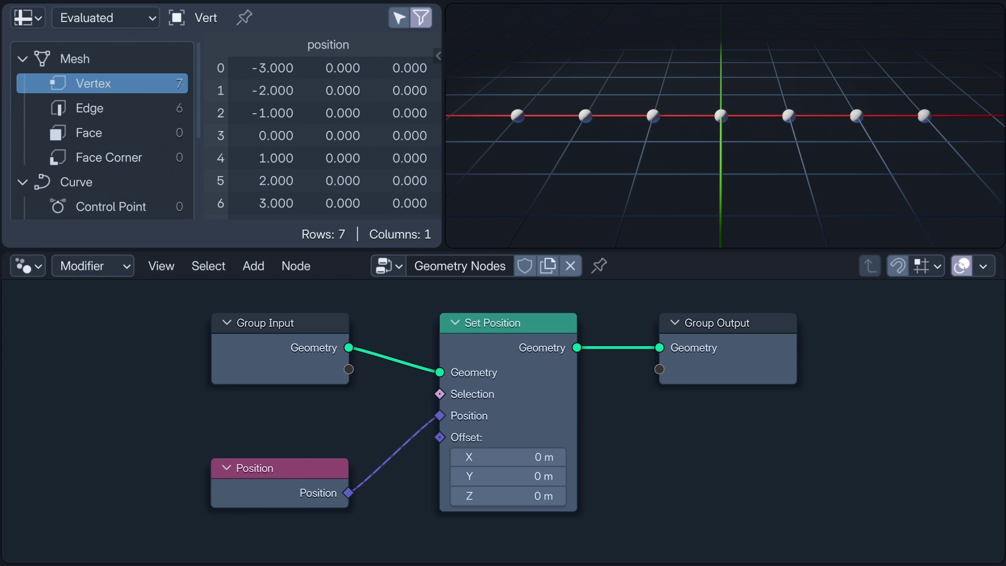
key("shift+a")
left_click(419, 490)
left_click(420, 469)
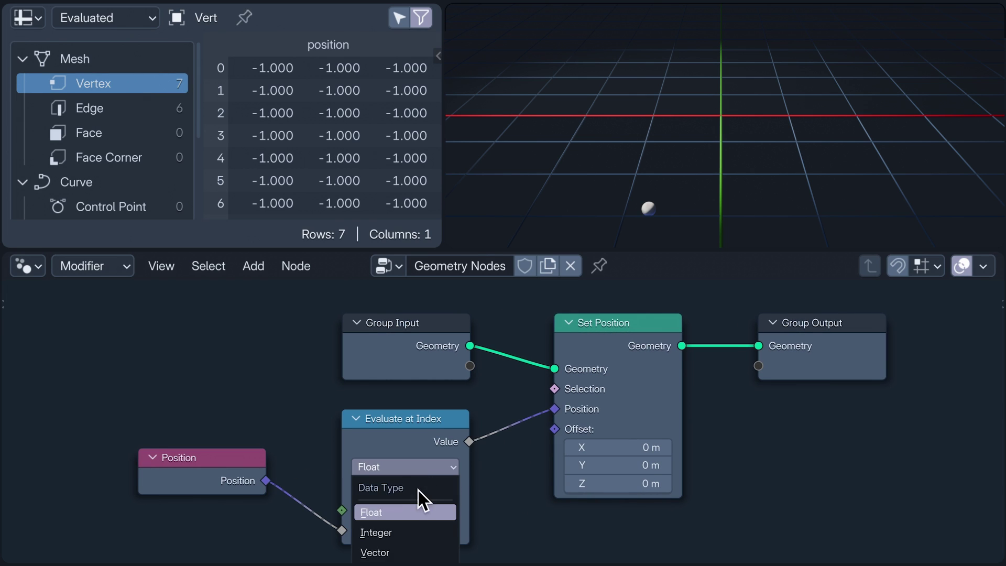
left_click(415, 553)
Step the index of the Evaluate at Index node up to 6 and back down to 0.
left_click(454, 511)
left_click(454, 510)
left_click(454, 515)
left_click(454, 515)
left_click(454, 516)
left_click(454, 510)
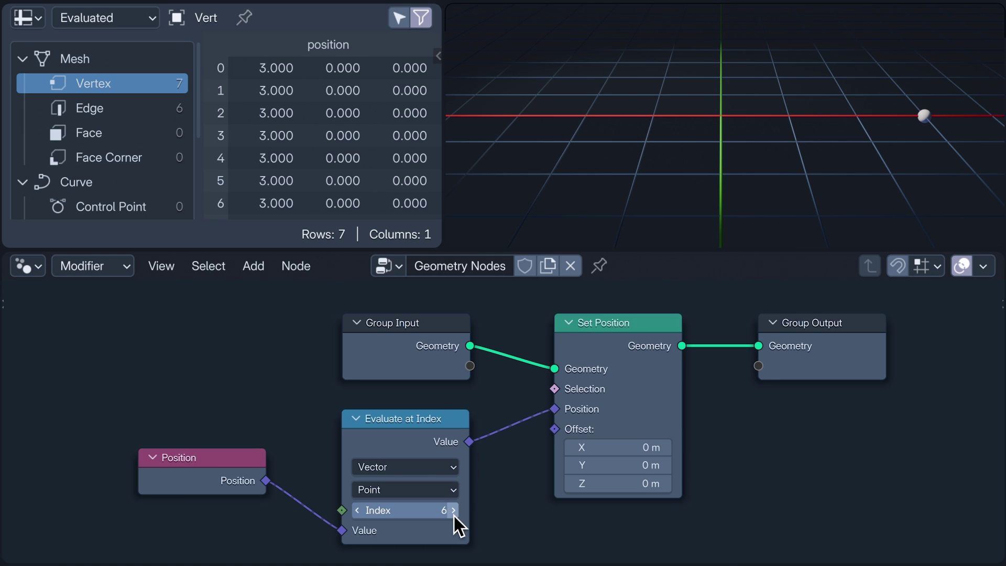
left_click(357, 511)
left_click(357, 511)
left_click(357, 510)
left_click(357, 510)
left_click(357, 511)
left_click(357, 510)
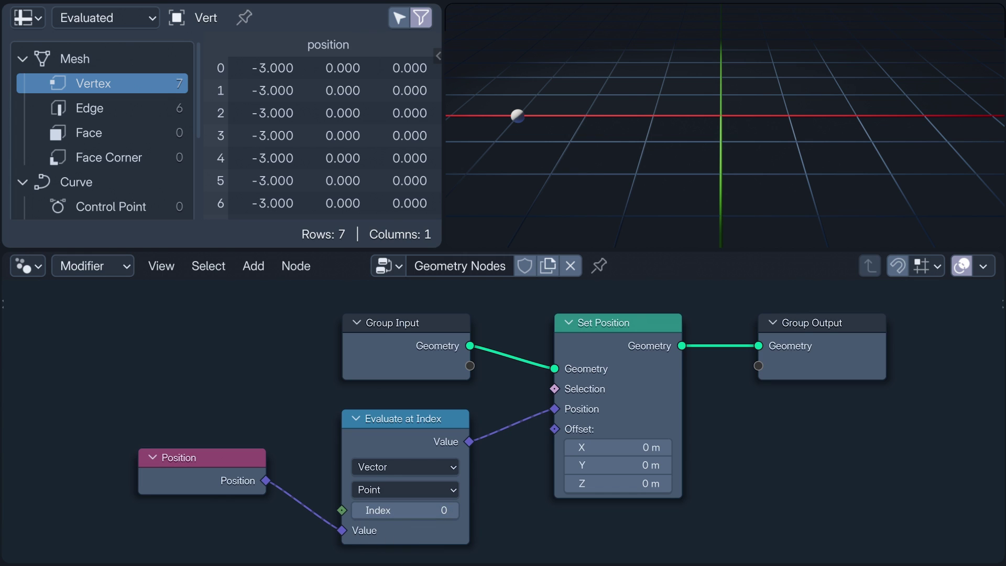
Place an Index node above the Position node and connect it to the Index input of Evaluate at Index.
left_click_drag(202, 307, 202, 446)
left_click_drag(202, 458, 201, 507)
left_click_drag(266, 469, 342, 510)
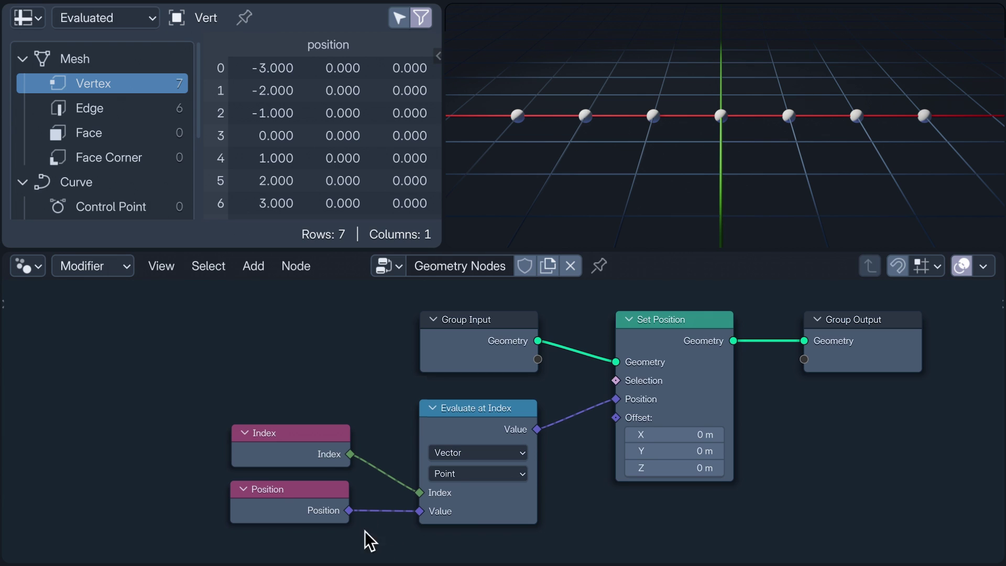
Insert a Math node set to Multiply by 0.5 between the Index node and the Index input of Evaluate at Index.
right_click_drag(383, 446, 404, 493, "ctrl")
left_click_drag(291, 433, 125, 433)
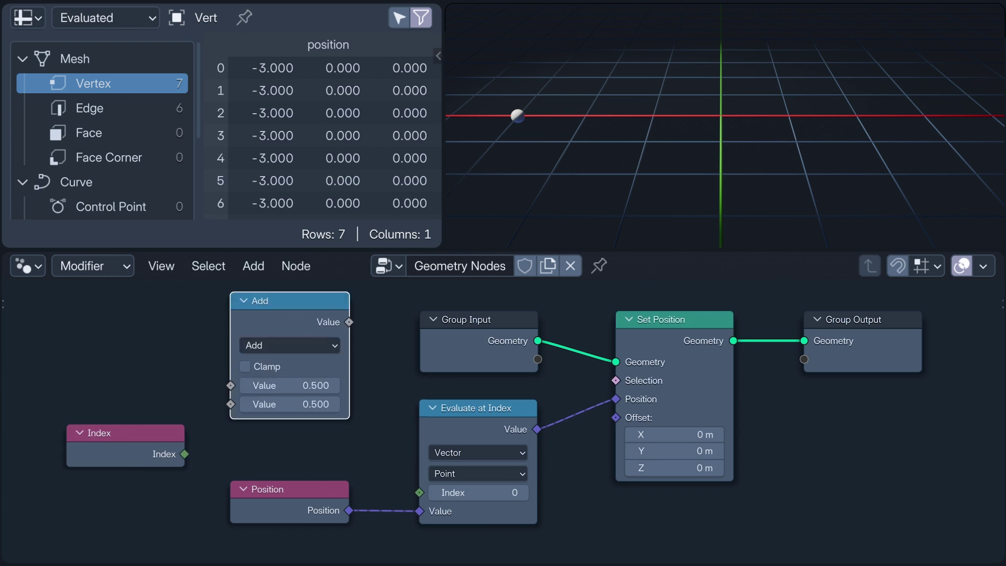
left_click_drag(289, 300, 290, 341)
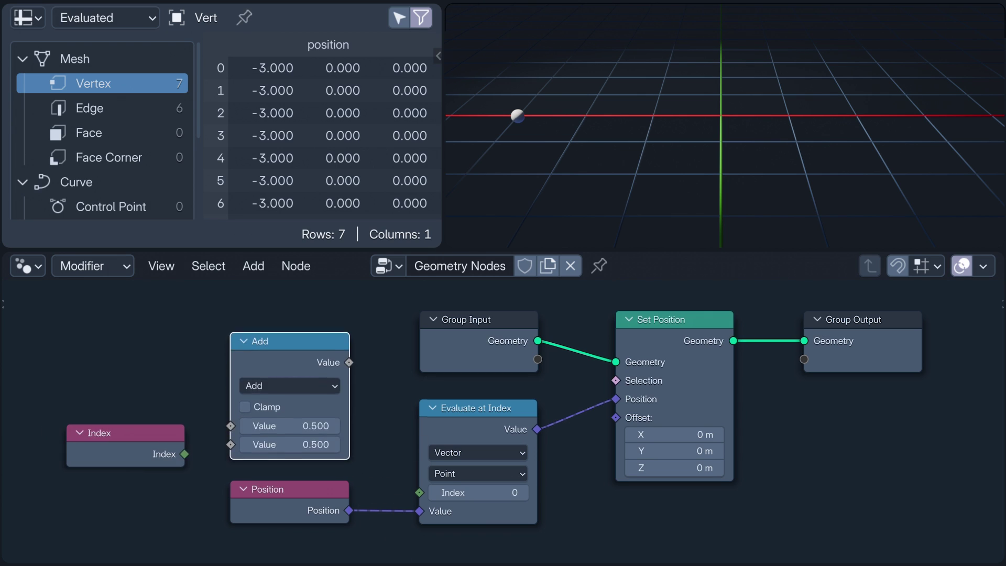
left_click_drag(185, 454, 231, 426)
left_click_drag(349, 363, 420, 492)
left_click(293, 388)
left_click(296, 472)
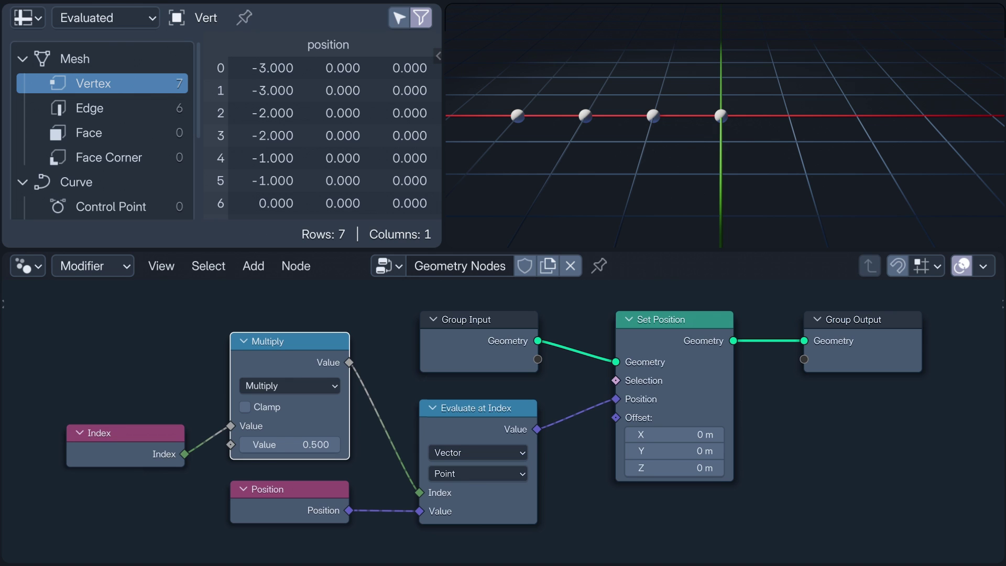
Remove the Index, Multiply and Evaluate at Index nodes, and disconnect the Position node from Set Position.
right_click_drag(215, 409, 212, 478, "ctrl")
right_click_drag(395, 406, 390, 527, "ctrl")
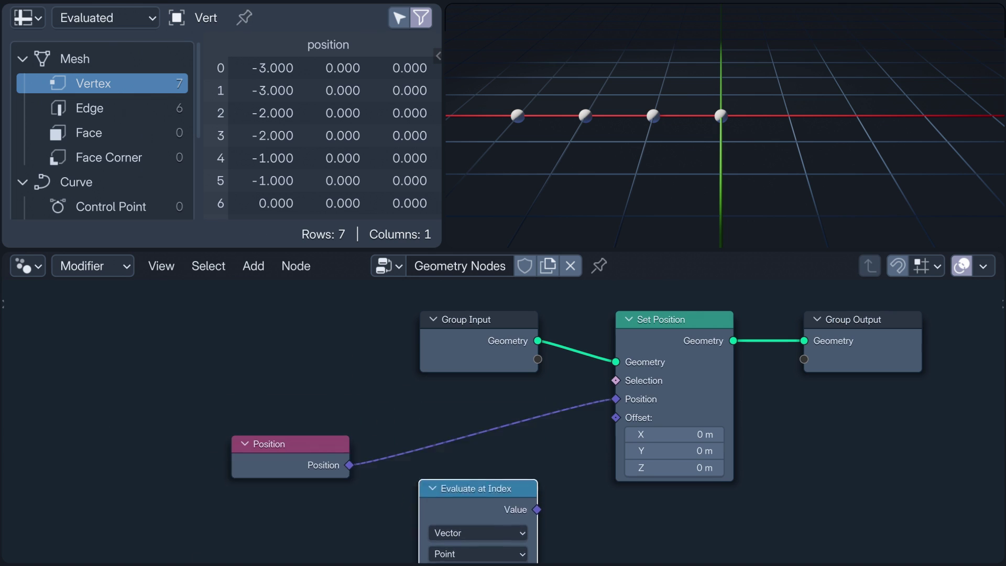
key("x")
right_click_drag(456, 472, 516, 422, "ctrl")
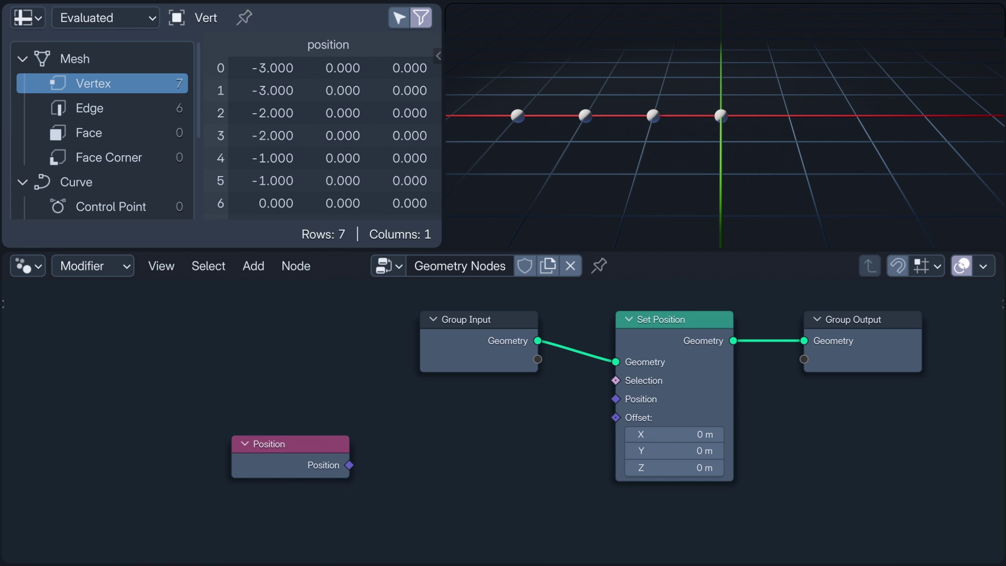
Dissolve the Set Position node so Group Input links straight to Group Output, and place the Position node between them.
left_click(674, 319)
key("ctrl+x")
left_click(290, 444)
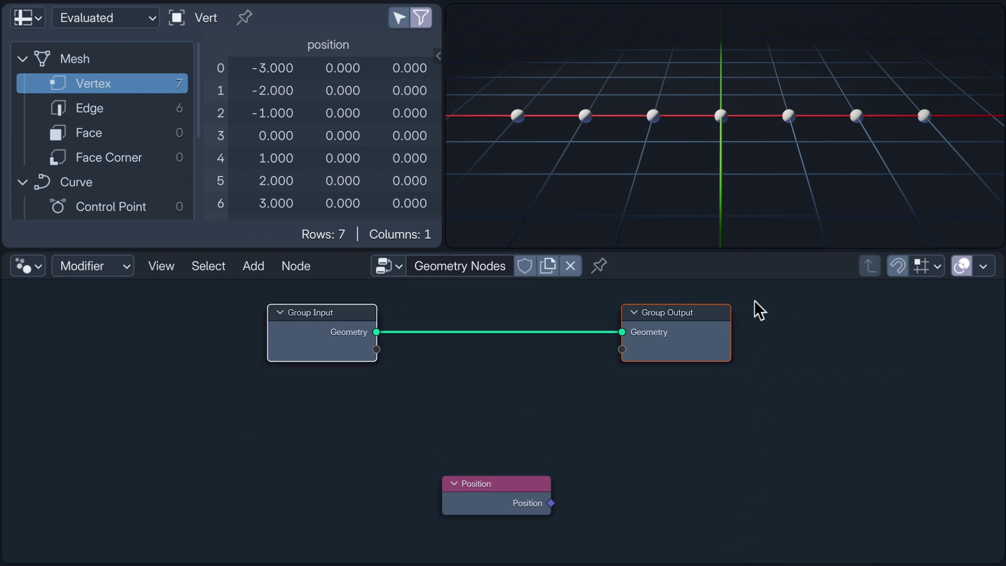
left_click(755, 302)
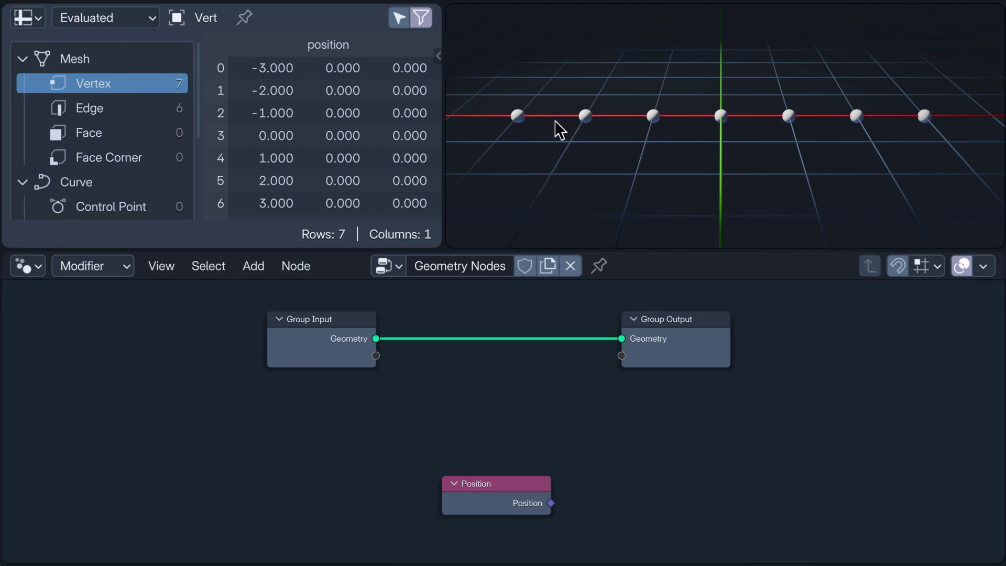
Expand the viewport over the spreadsheet, cut the link between Group Input and Group Output, and spread the two nodes apart.
left_click_drag(445, 148, 260, 149)
right_click_drag(539, 364, 526, 356, "ctrl")
left_click_drag(254, 139, 8, 140)
key("s")
key("x")
left_click(161, 542)
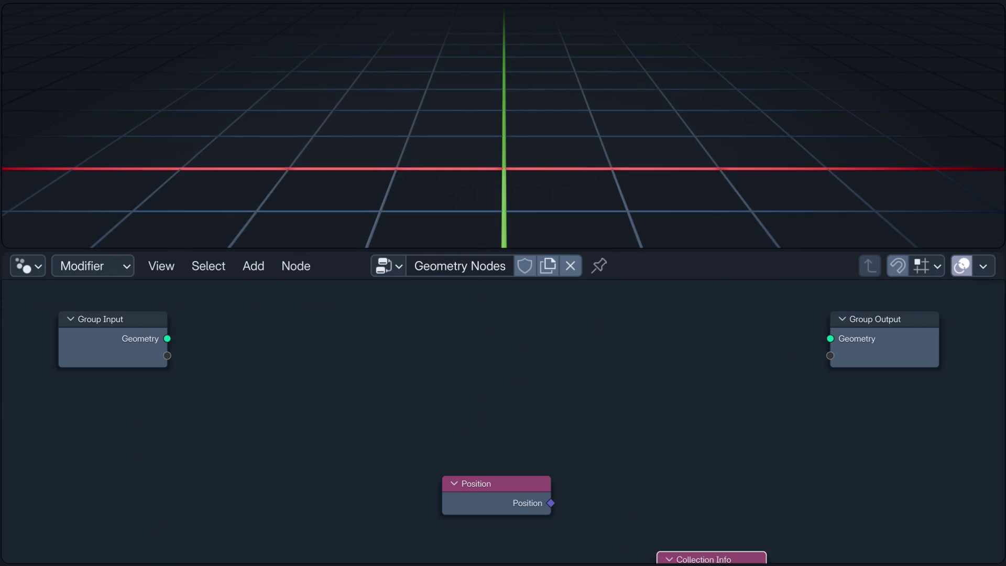
Connect a Collection Info node to Group Output, using the WORDS collection with Separate Children enabled, and inspect its Instances output.
left_click_drag(766, 338, 831, 338)
left_click(728, 376)
left_click(725, 410)
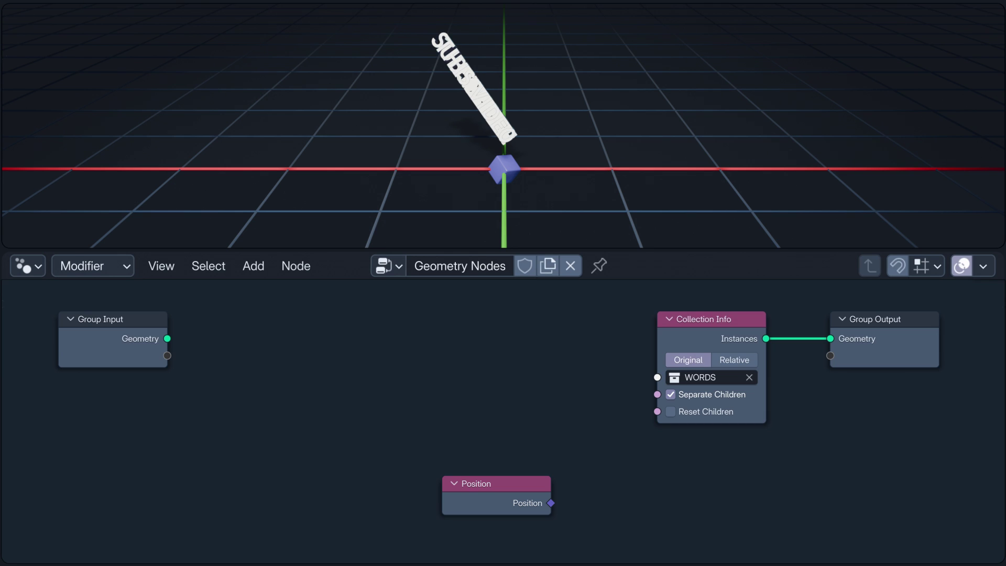
mouse_move(168, 339)
mouse_move(769, 338)
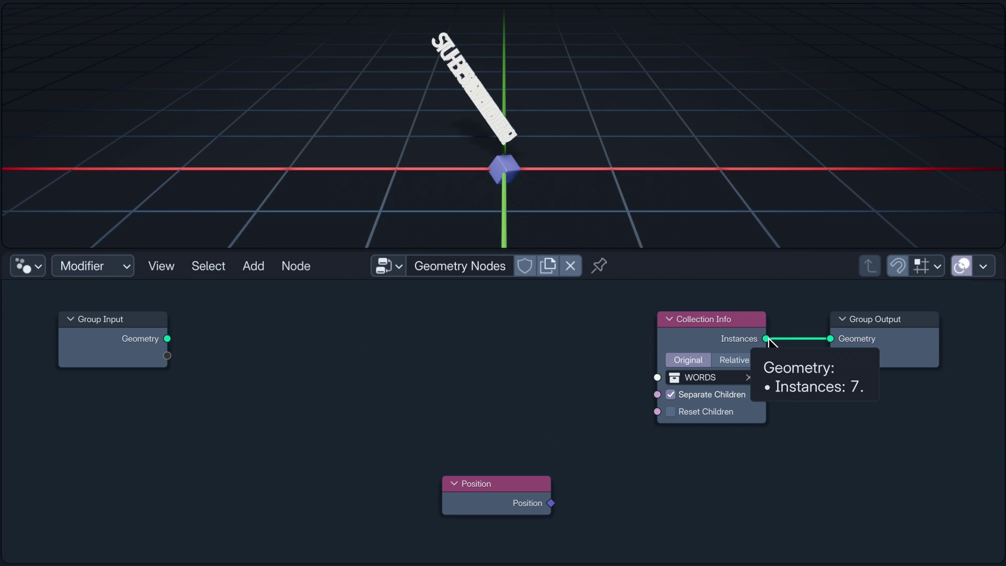
Insert a Set Position node after Collection Info, and add a Sample Index node fed by the Group Input geometry.
left_click_drag(885, 319, 933, 325)
scroll(503, 420, "down", 1)
left_click_drag(789, 285, 789, 367)
left_click_drag(439, 478, 715, 410)
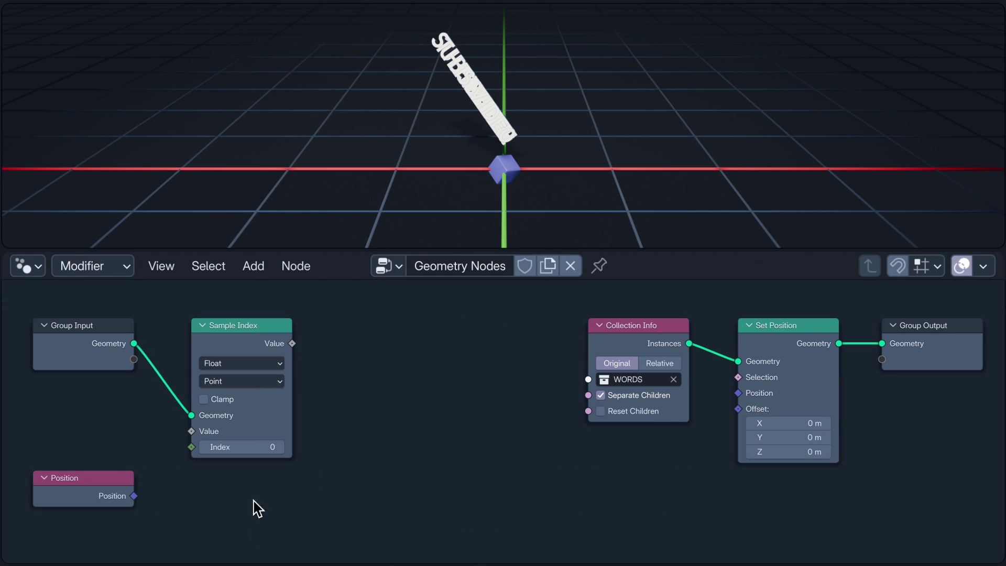
Set Sample Index to Vector, feed Position into its Value, and route its output to the Position input of Set Position.
left_click(253, 364)
left_click(252, 431)
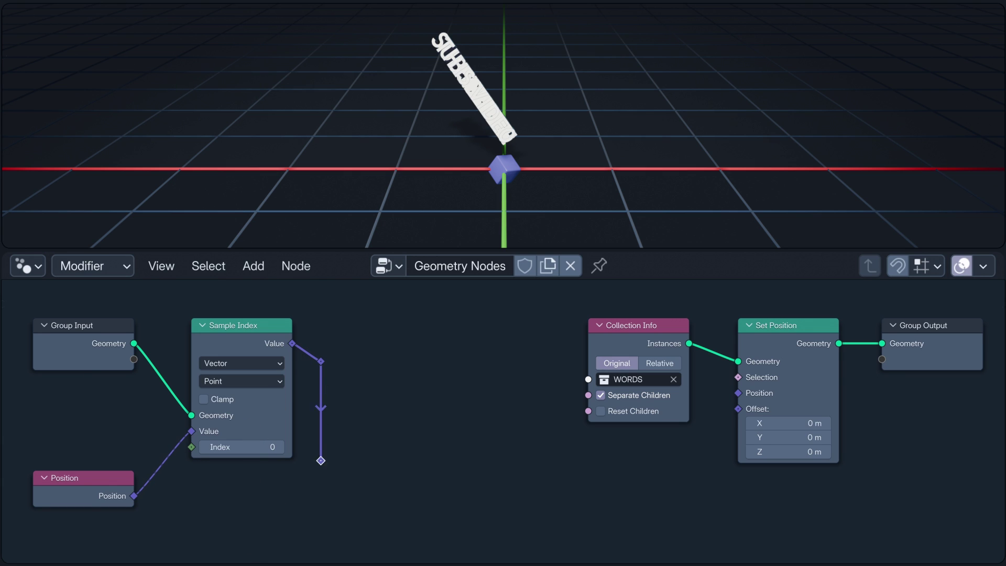
left_click_drag(348, 505, 738, 392)
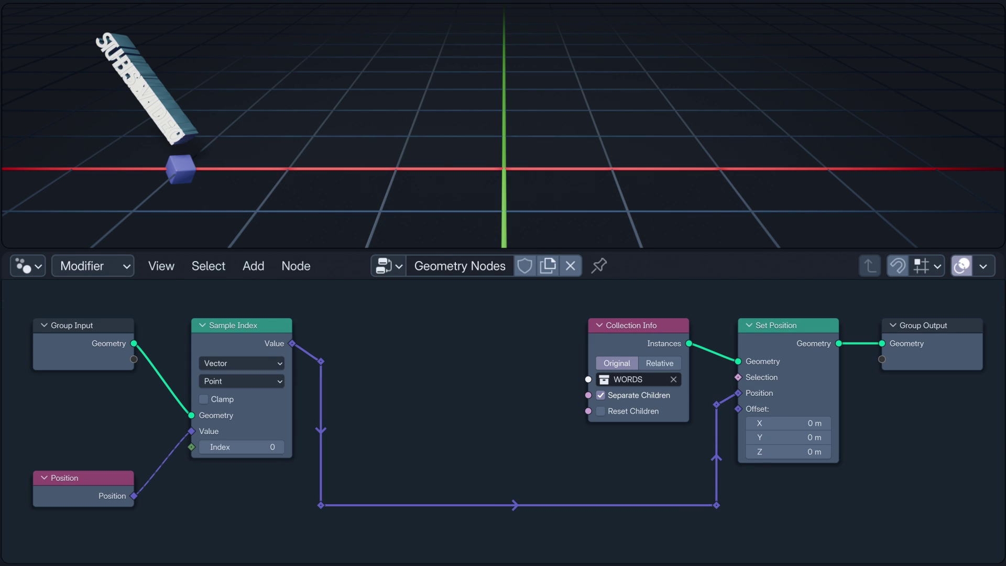
Step the index of the Sample Index node up to 6 and back down to 0 several times.
left_click(280, 447)
left_click(280, 446)
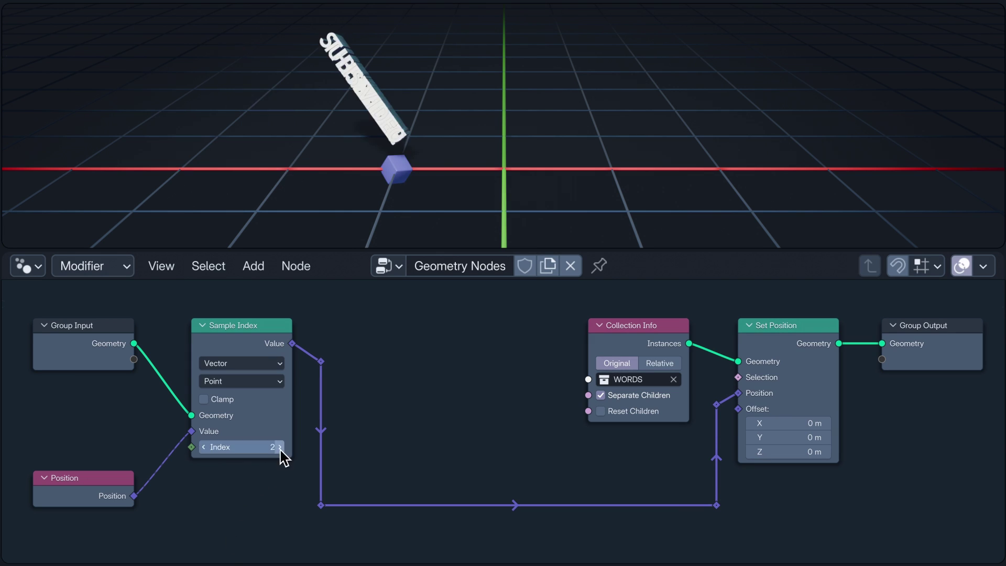
left_click(280, 446)
left_click(280, 446)
left_click(280, 447)
left_click(280, 446)
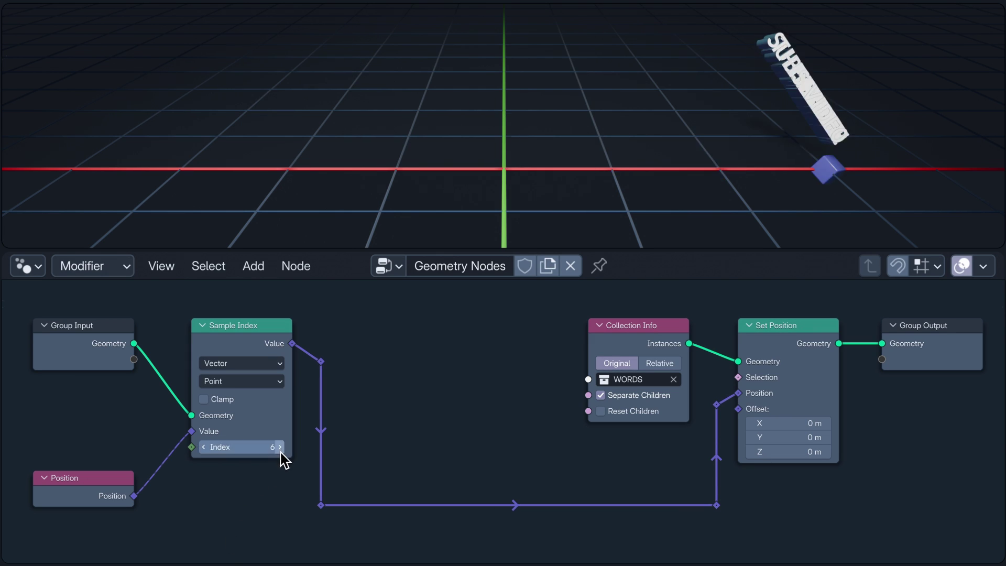
left_click(203, 448)
left_click(203, 448)
left_click(203, 447)
left_click(203, 447)
left_click(203, 447)
left_click(203, 447)
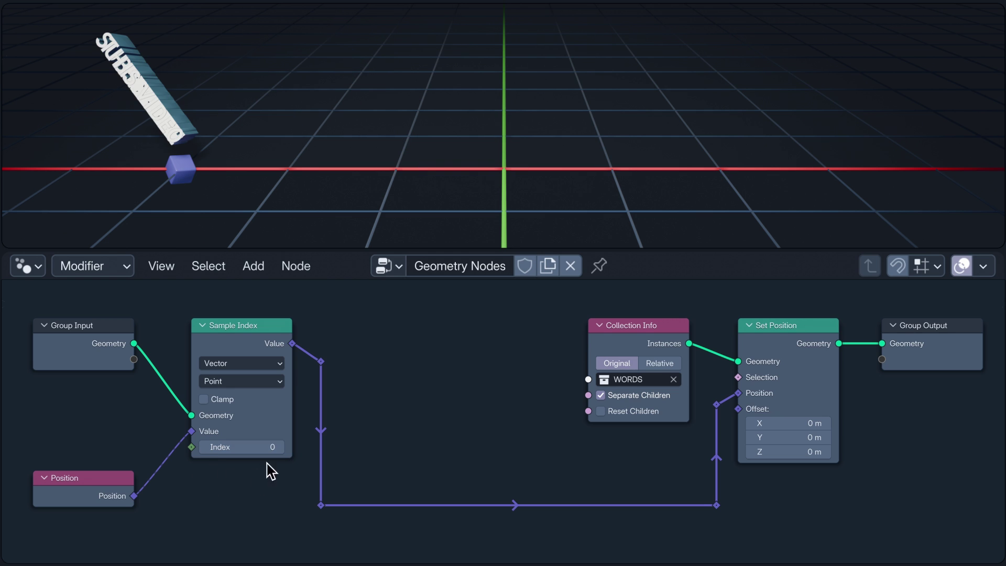
left_click(280, 447)
left_click(280, 448)
left_click(280, 448)
left_click(280, 448)
left_click(280, 448)
left_click(280, 448)
left_click(203, 447)
left_click(204, 447)
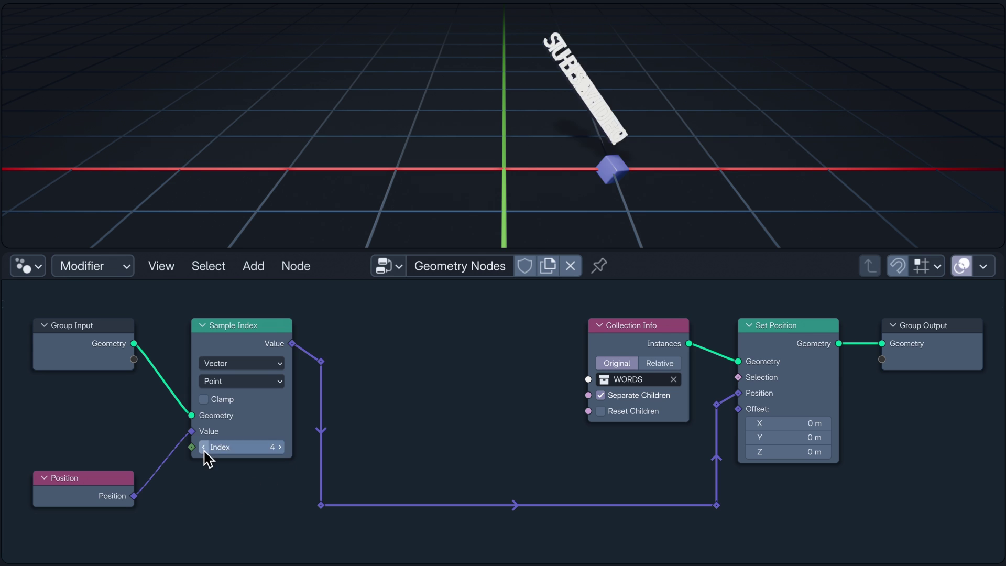
left_click(203, 448)
left_click(203, 447)
left_click(203, 447)
left_click(203, 447)
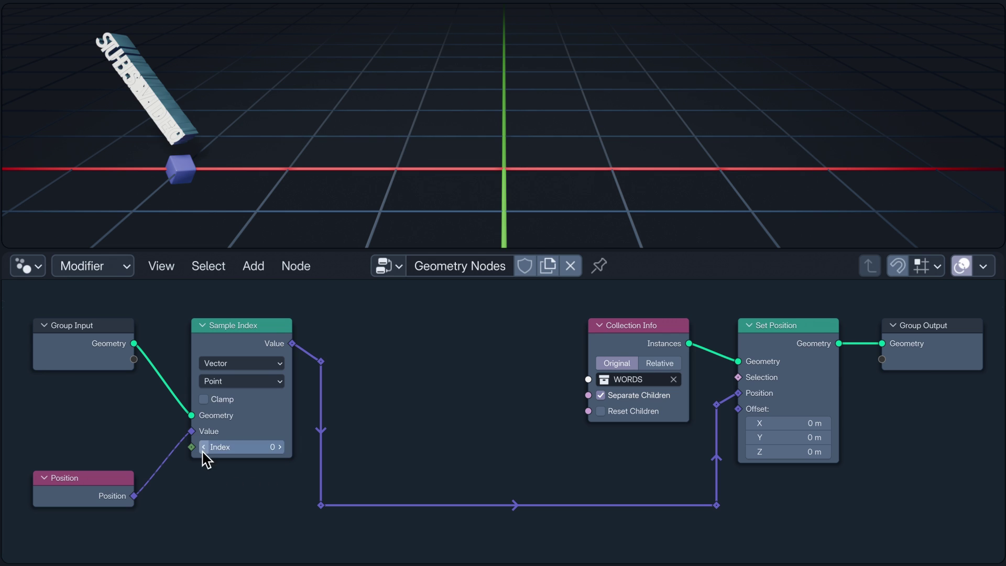
left_click(280, 447)
left_click(280, 447)
left_click(280, 448)
left_click(280, 447)
left_click(280, 448)
left_click(280, 447)
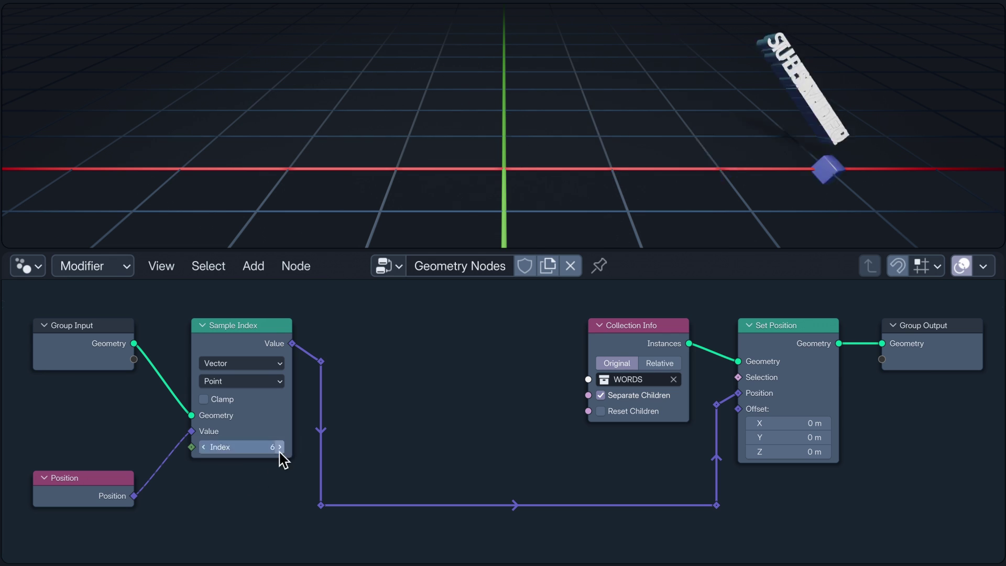
left_click(203, 447)
left_click(203, 447)
left_click(203, 447)
left_click(204, 448)
left_click(204, 449)
left_click(204, 449)
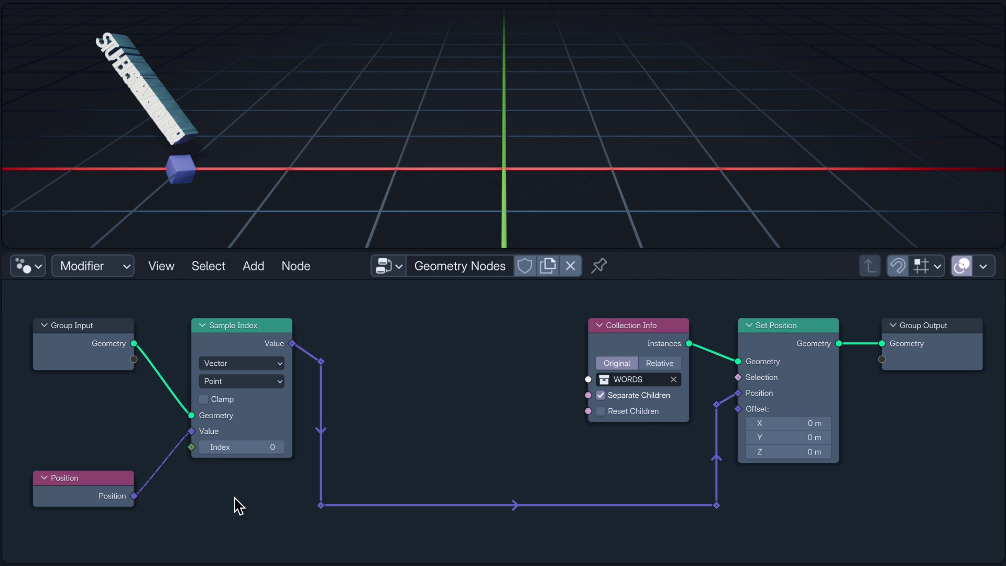
Move the Position node up, add an Index node below it, and connect it to the Index input of Sample Index.
left_click_drag(83, 478, 83, 397)
left_click_drag(79, 517, 78, 459)
left_click_drag(135, 477, 192, 447)
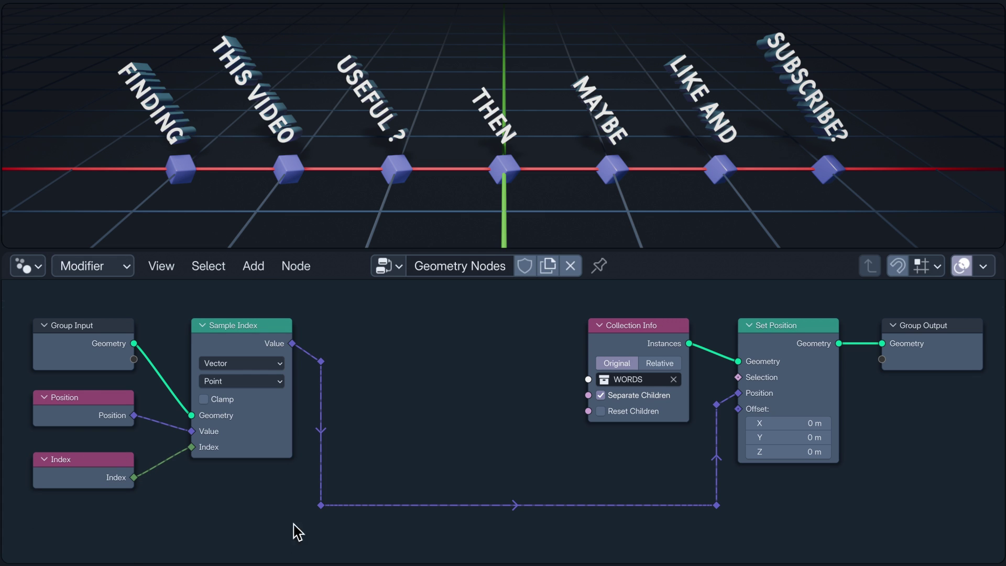
Insert an Integer Store Named Attribute node named "dis index?" between Collection Info and Set Position, with an Index node as its value.
mouse_move(293, 345)
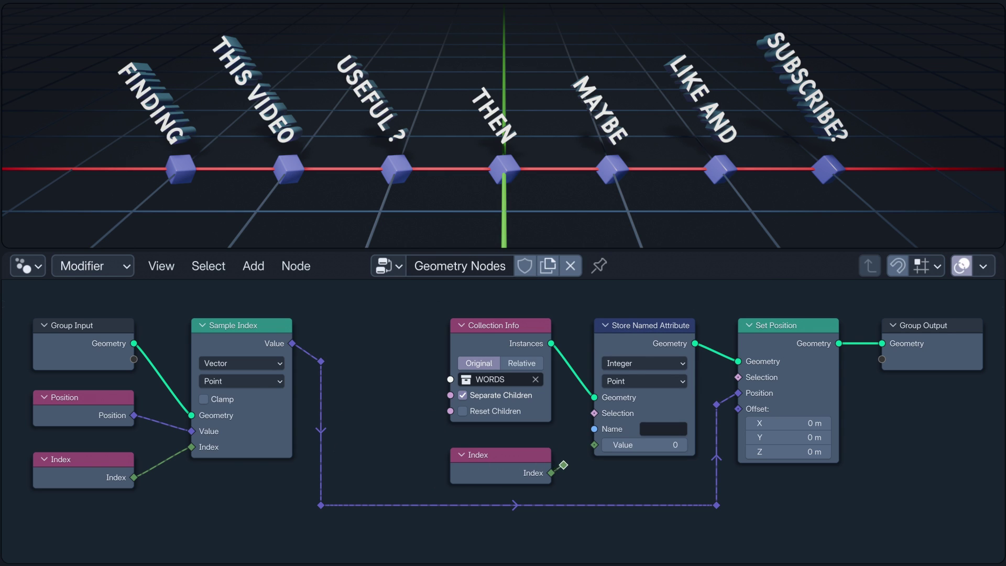
left_click(685, 429)
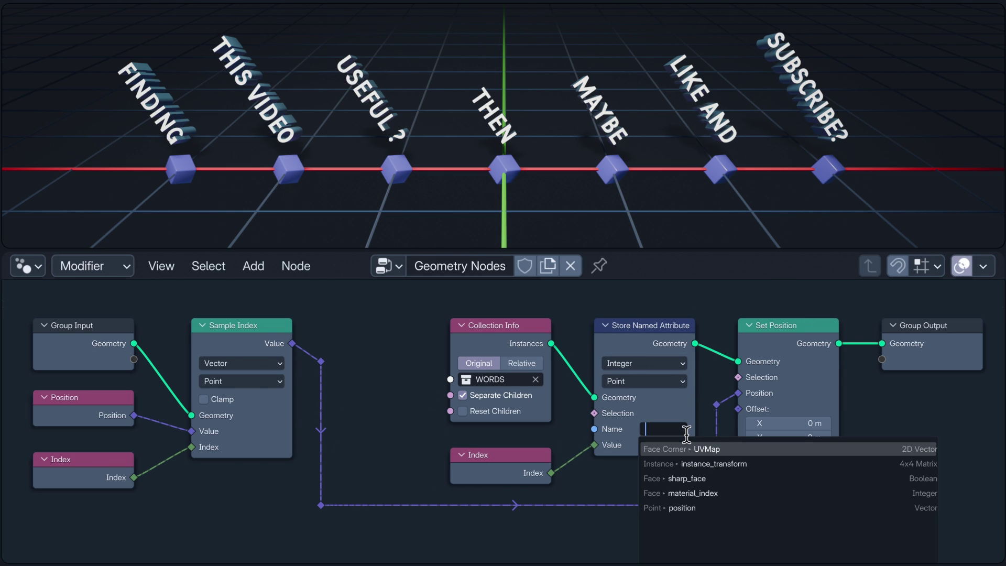
type("dis index?")
key("Return")
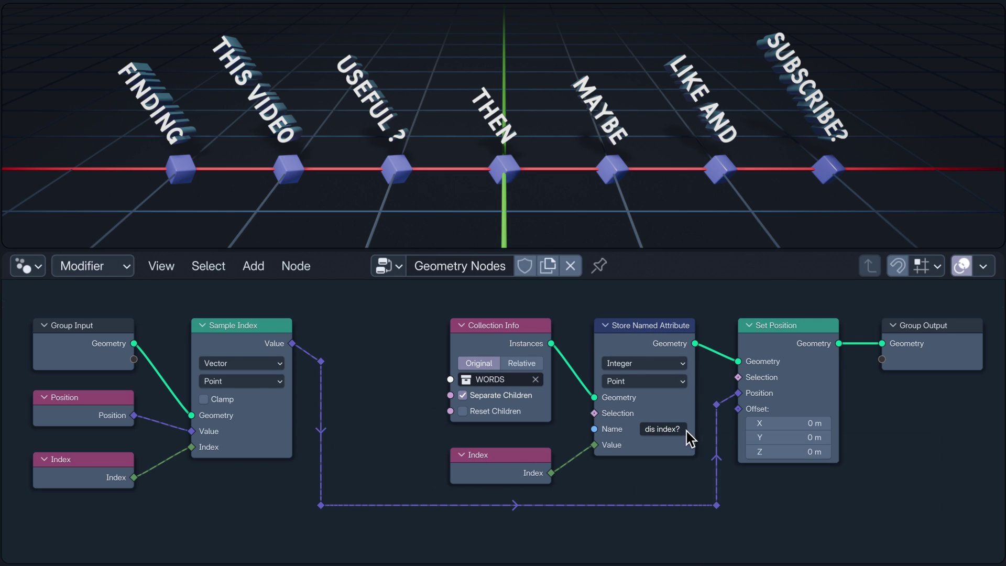
Replace the Index node feeding Sample Index with an Integer Named Attribute "dis index?", and set the Store Named Attribute domain to Instance.
right_click_drag(132, 437, 146, 498, "ctrl")
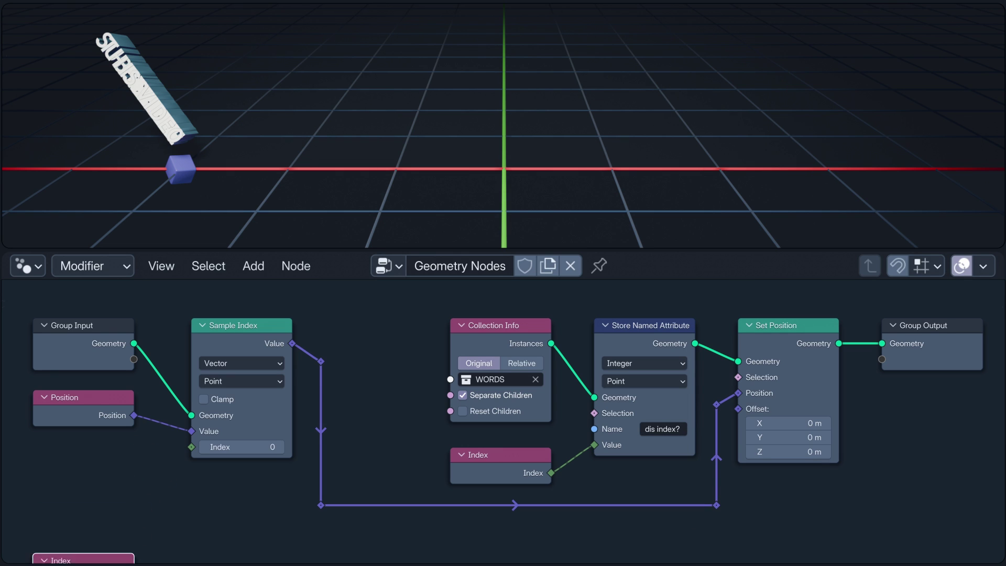
left_click(83, 490)
left_click_drag(134, 473, 192, 446)
left_click(100, 524)
left_click(105, 542)
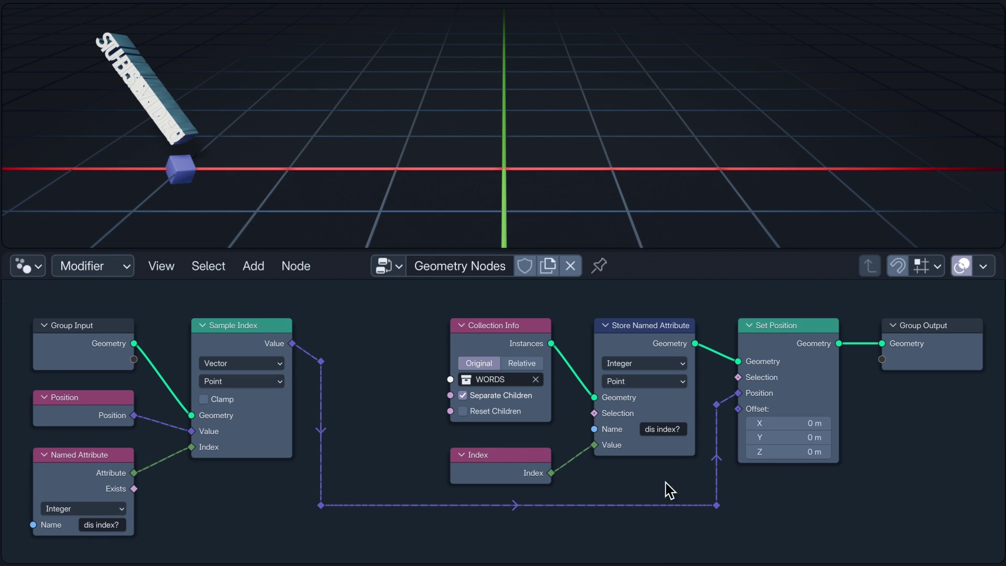
left_click(663, 382)
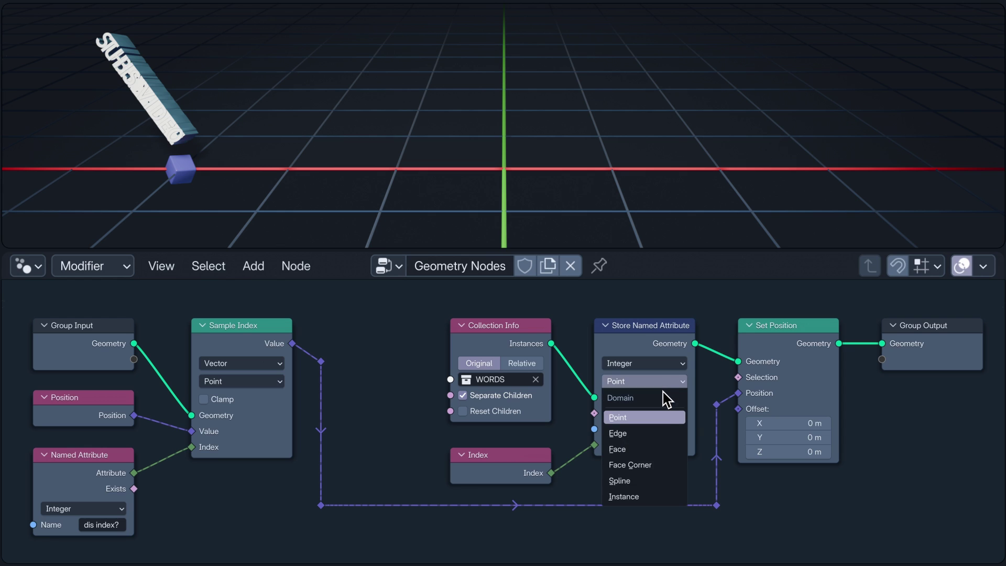
left_click(665, 497)
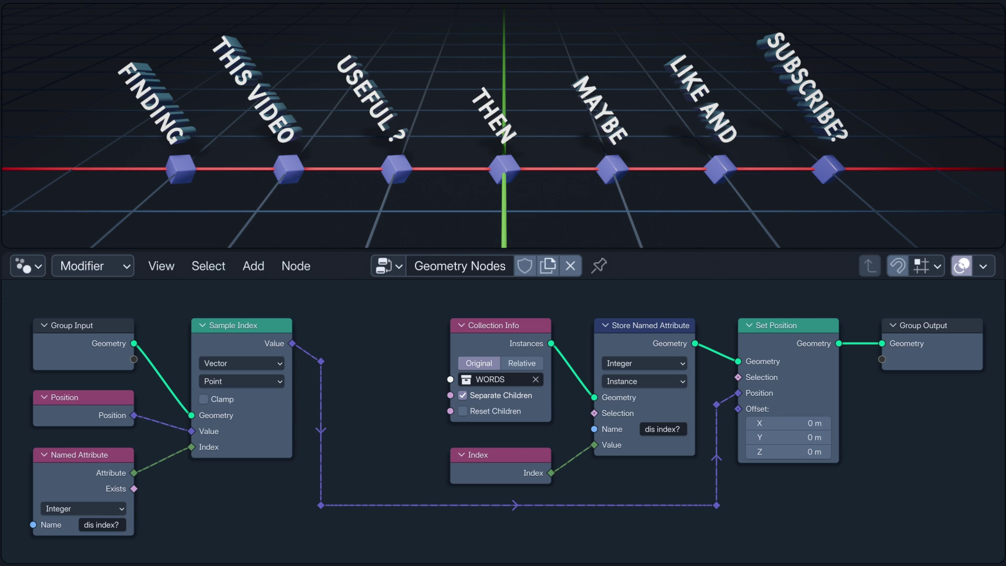
Insert a second Set Position node before Group Output, with a Noise Texture's Color driving its Offset.
left_click_drag(932, 325, 878, 325)
key("alt+a")
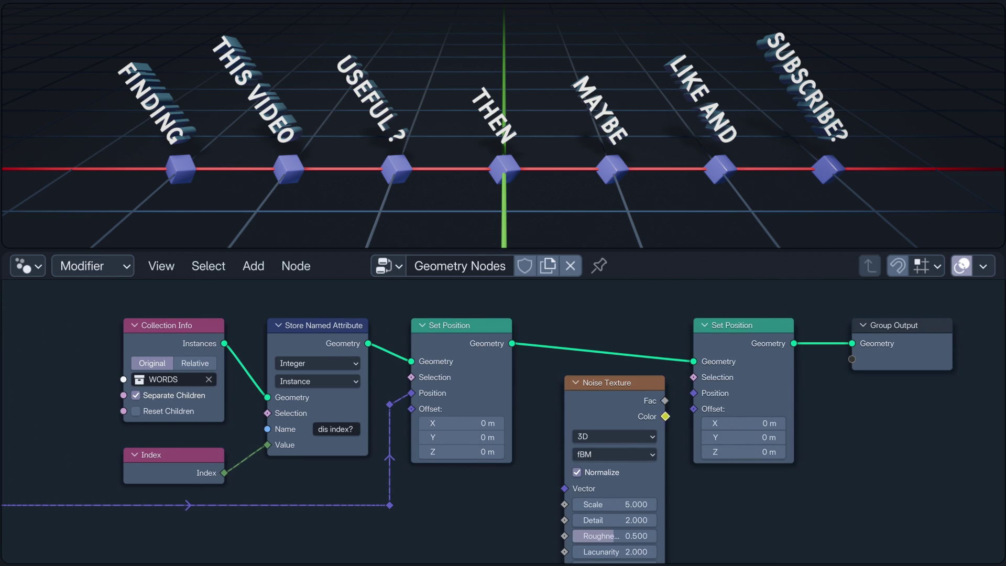
left_click_drag(665, 417, 694, 409)
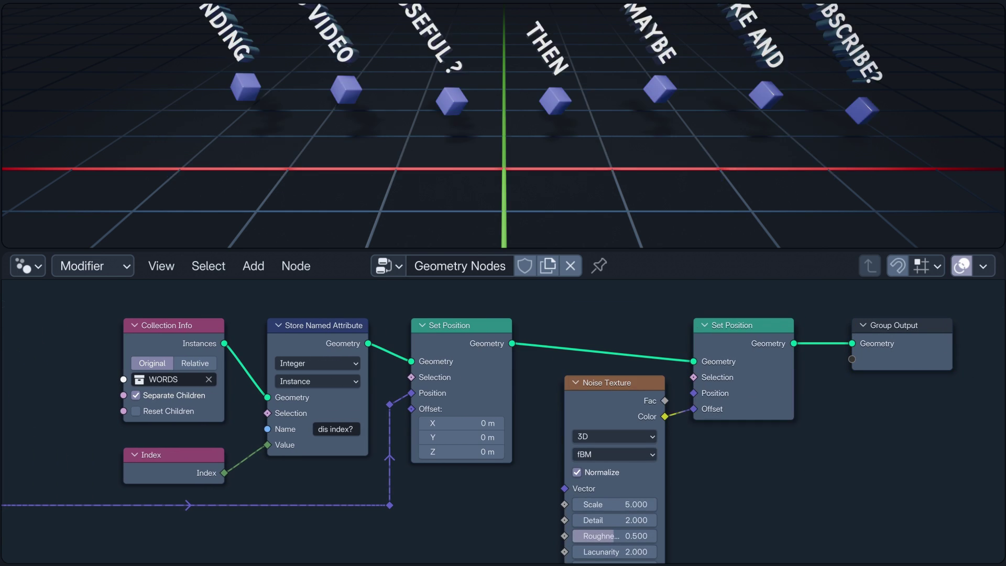
Set the Noise Texture to 4D with Normalize off, shift its W value, and hide its unused sockets.
left_click(615, 436)
left_click(613, 524)
left_click(577, 473)
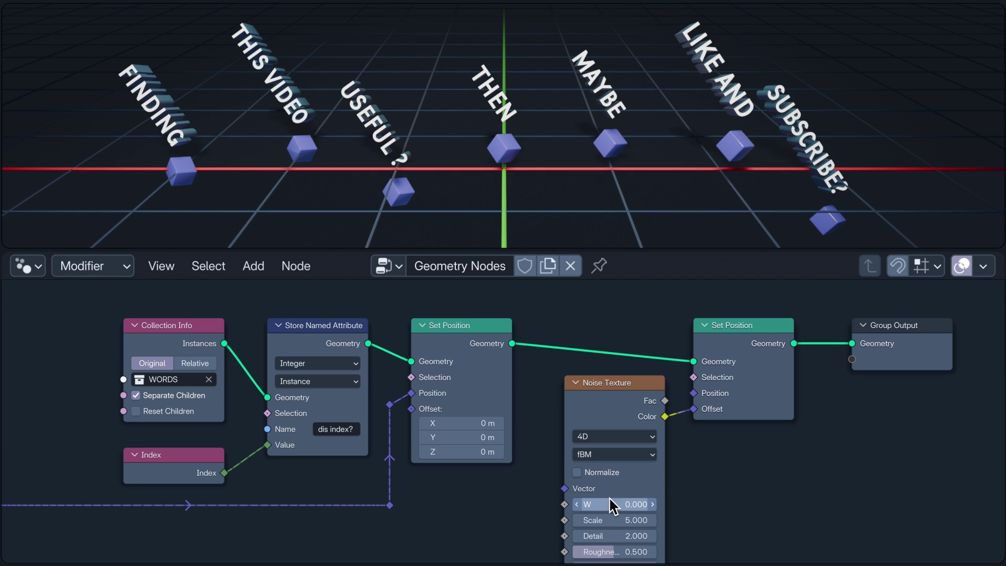
left_click_drag(609, 504, 803, 504)
left_click(610, 388)
key("ctrl+h")
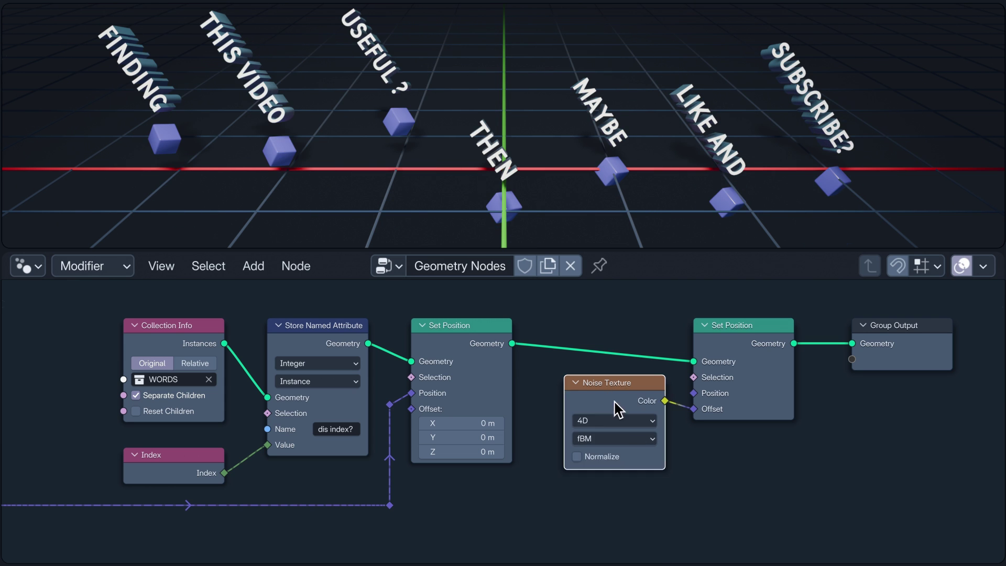
Duplicate a Set Position node and insert the copy between the noise-driven Set Position and Group Output.
mouse_move(901, 326)
left_mouse_down()
mouse_move(849, 326)
mouse_move(921, 325)
left_mouse_up()
key("shift+d")
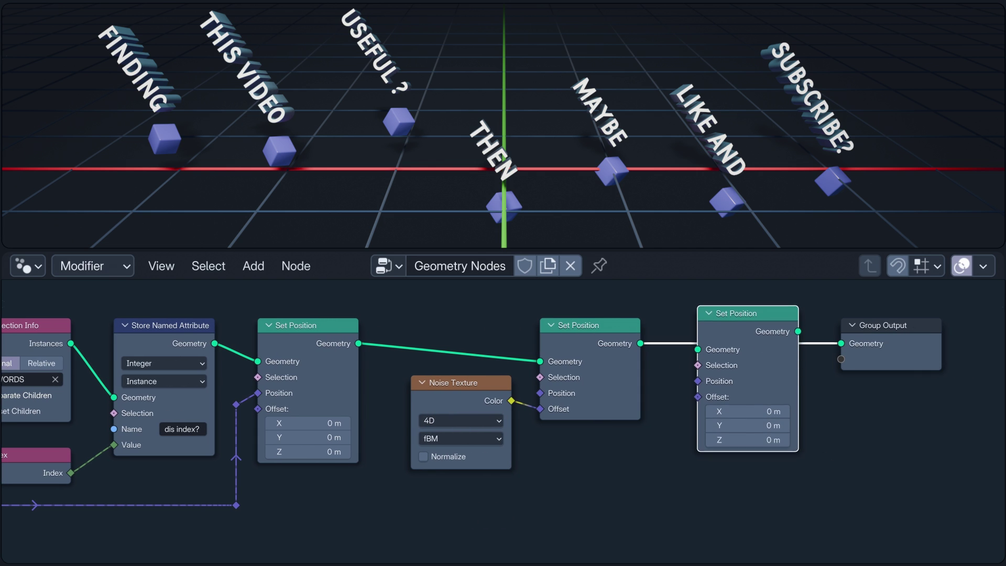
left_click(748, 343)
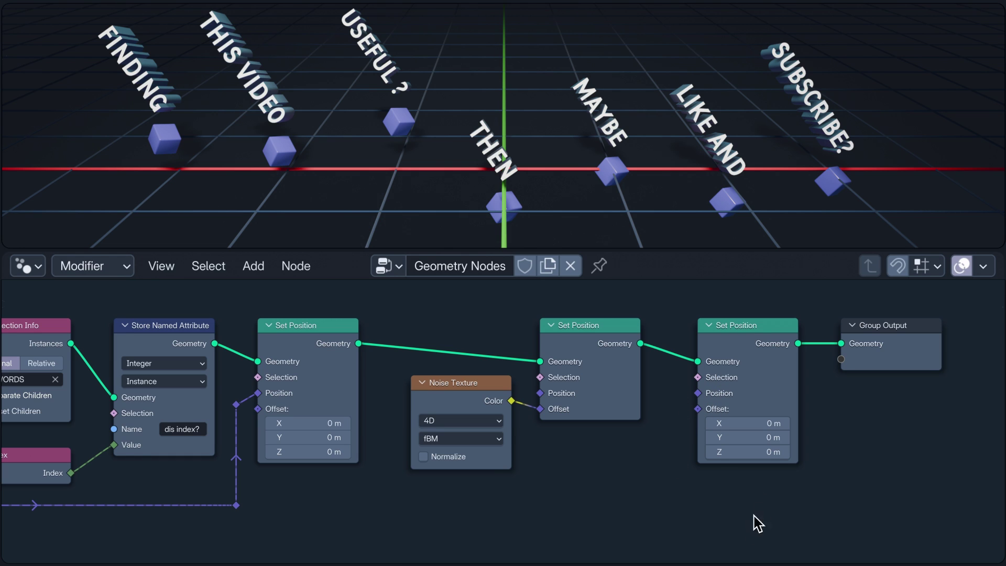
Insert a Capture Attribute node between the first two Set Position nodes and set its domain to Instance.
left_click_drag(922, 492, 461, 335)
middle_click_drag(461, 335, 391, 336)
key("g")
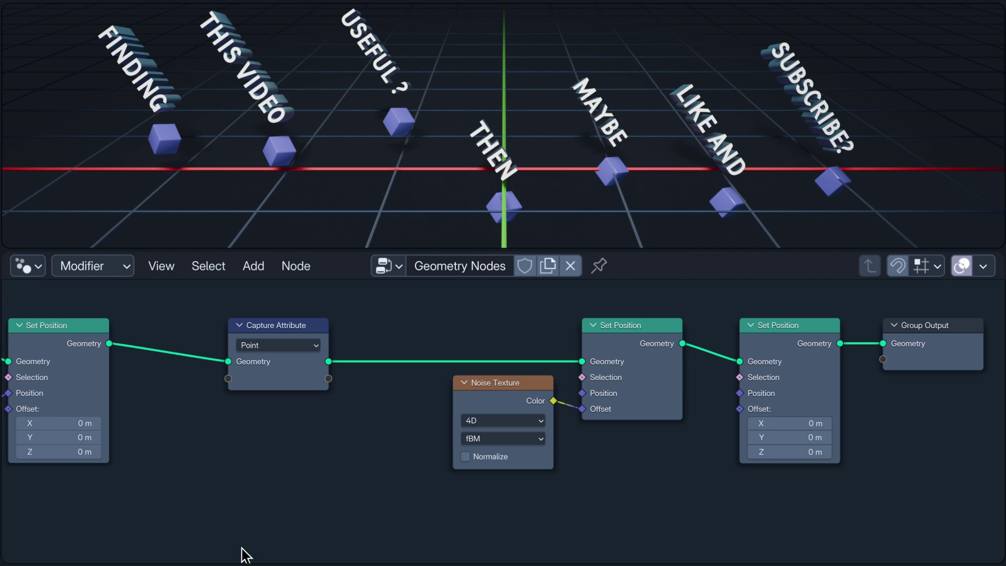
left_click(276, 346)
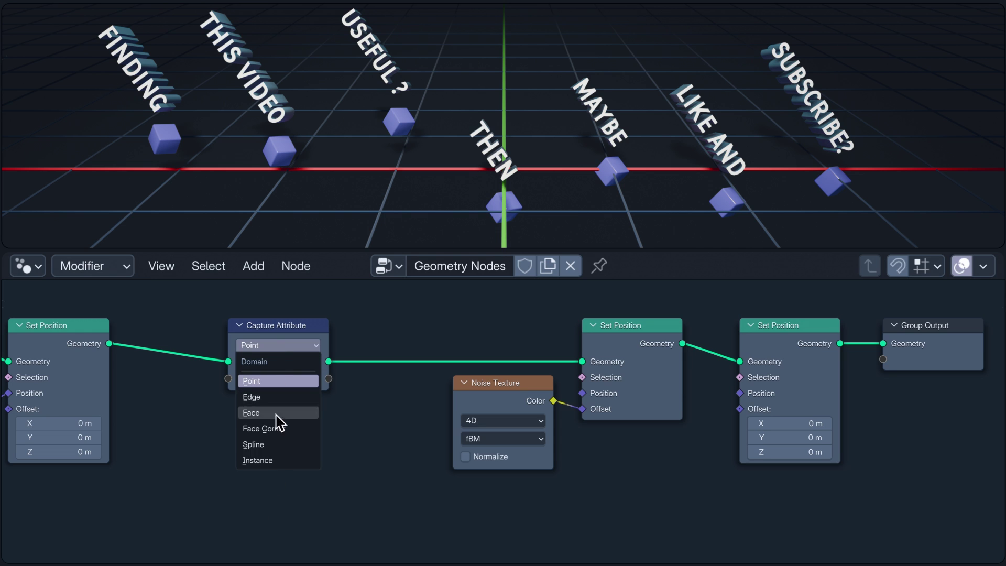
left_click(279, 462)
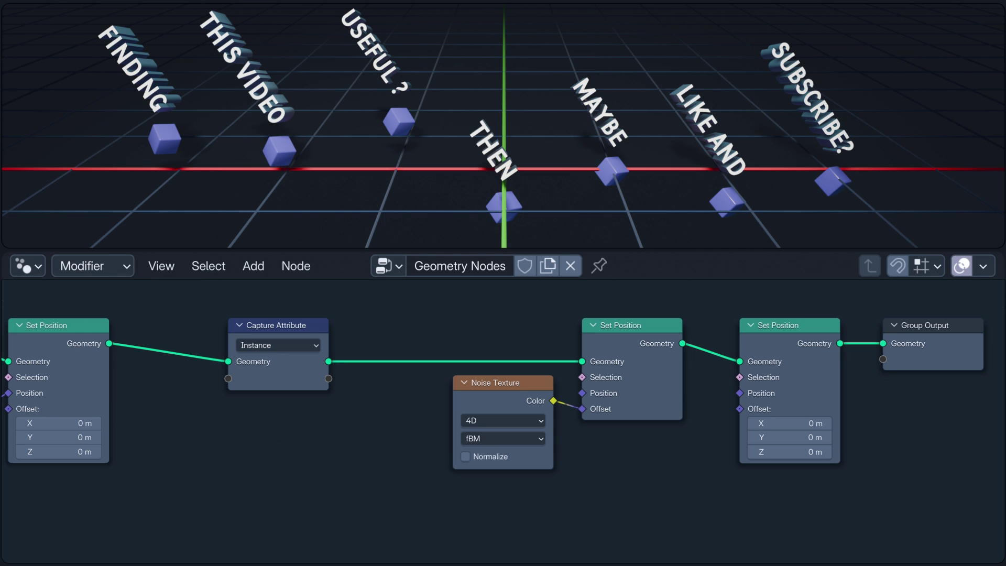
Capture a Position node's value in Capture Attribute and route the captured output to the Position input of the last Set Position.
left_click_drag(278, 325, 340, 325)
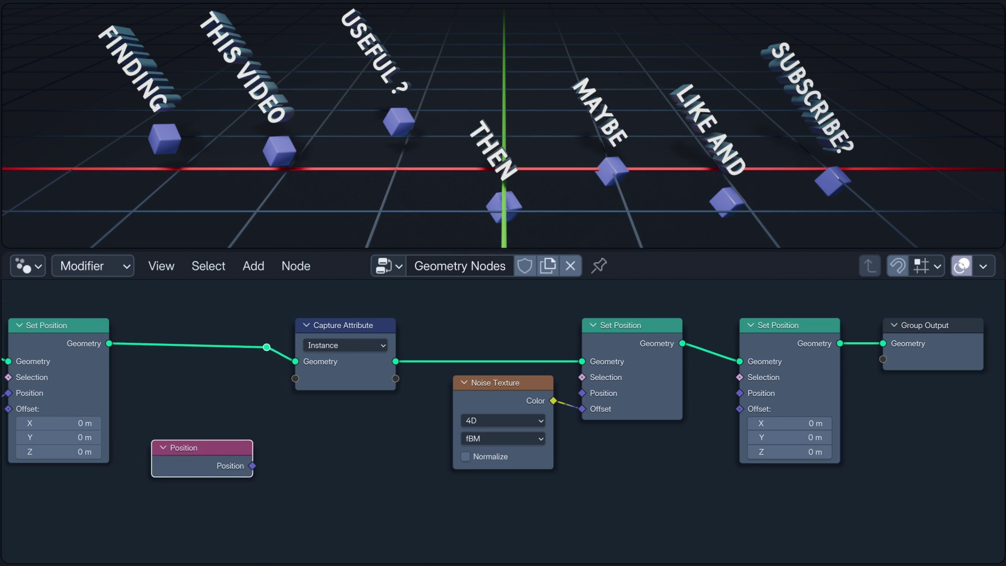
left_click_drag(202, 448, 295, 378)
left_click_drag(395, 378, 740, 393)
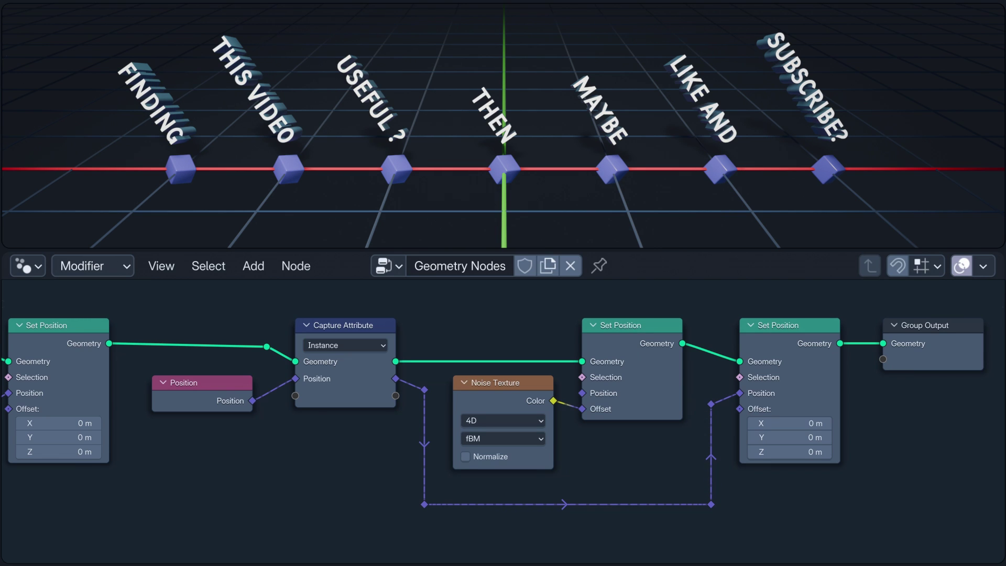